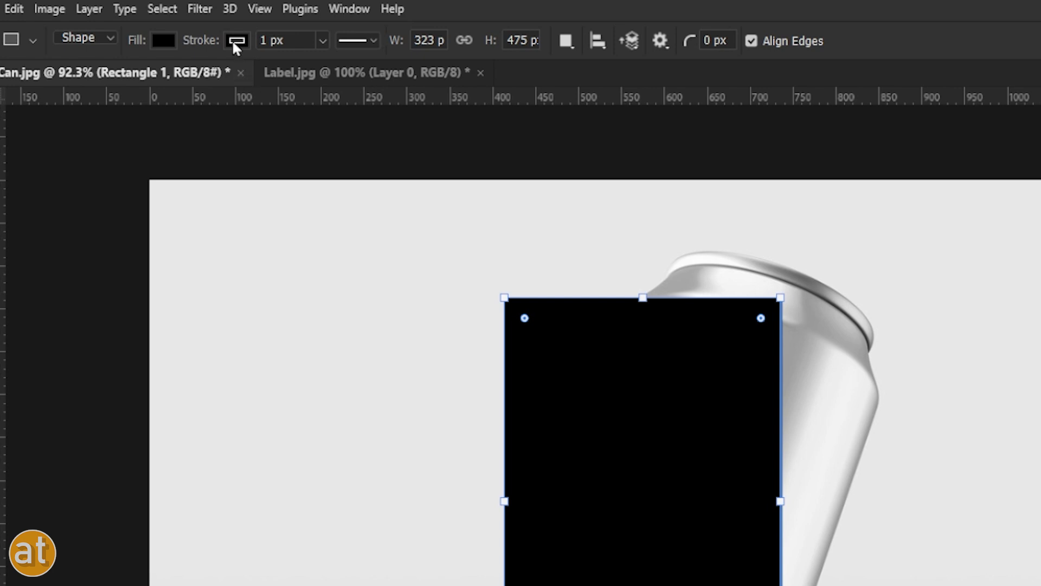
Remove the rectangle's stroke and fill the shape with red.
{"action": "left_click", "coordinate": [237, 41]}
{"action": "left_click", "coordinate": [133, 82]}
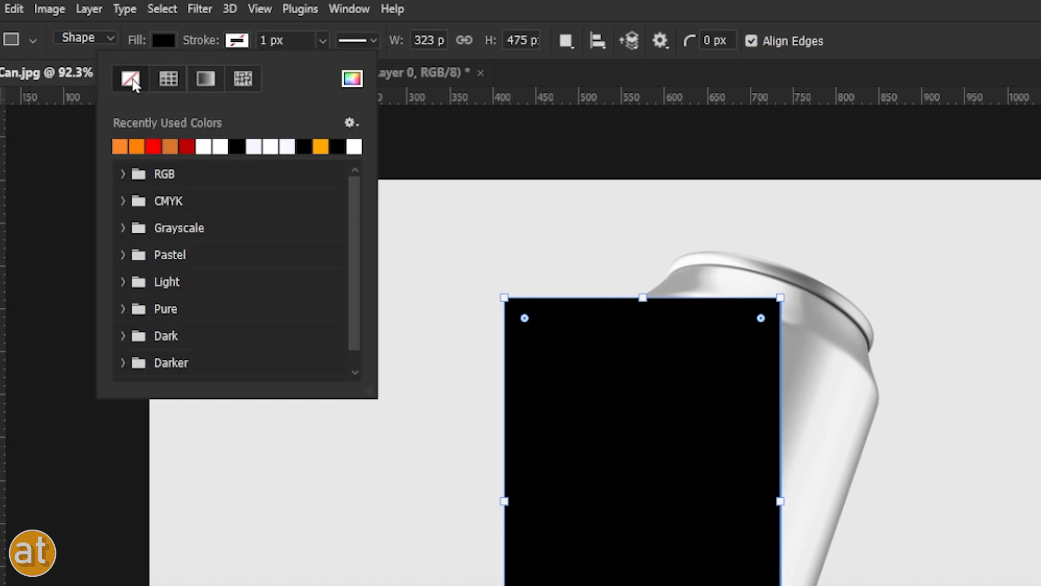
{"action": "left_click", "coordinate": [157, 38]}
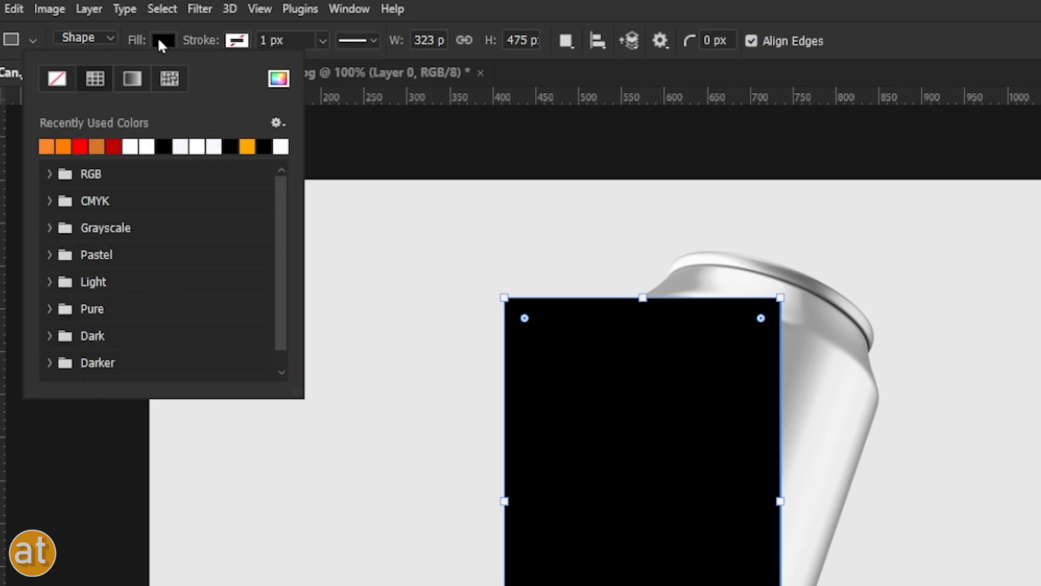
{"action": "left_click", "coordinate": [81, 146]}
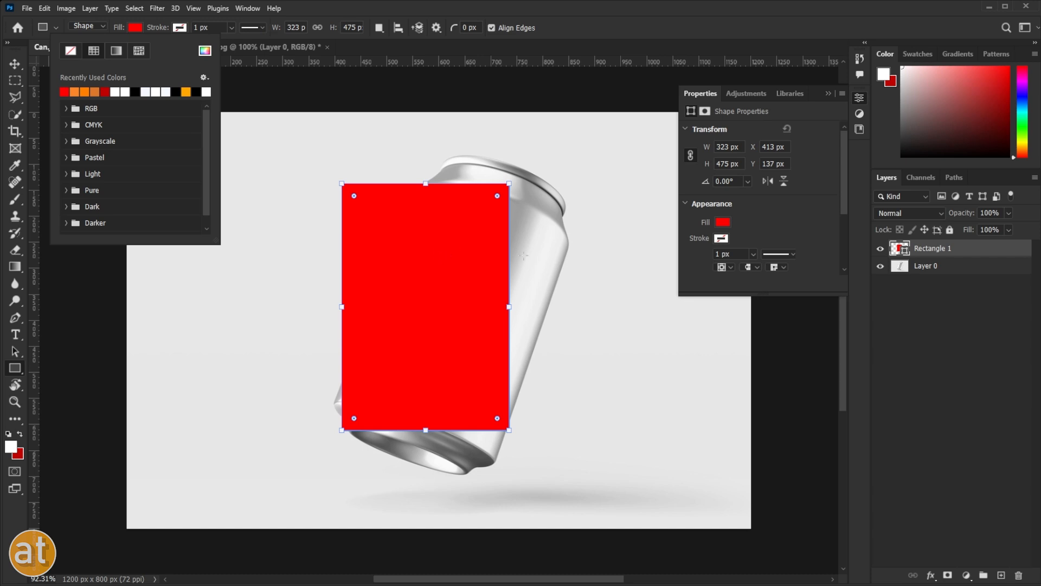
Convert the Rectangle 1 layer to a smart object and lower its opacity to 51%.
{"action": "key", "text": "v"}
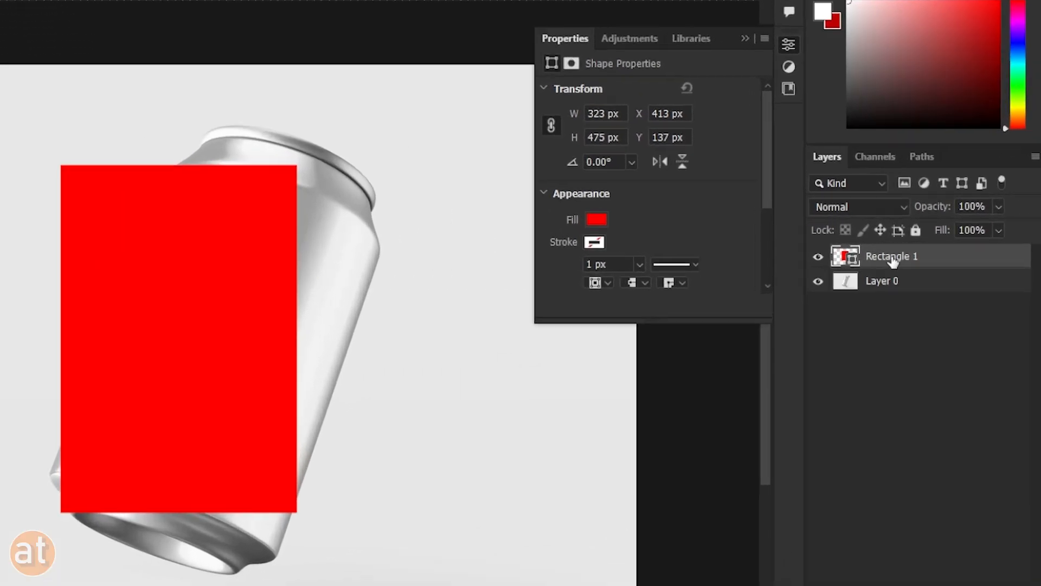
{"action": "right_click", "coordinate": [932, 248]}
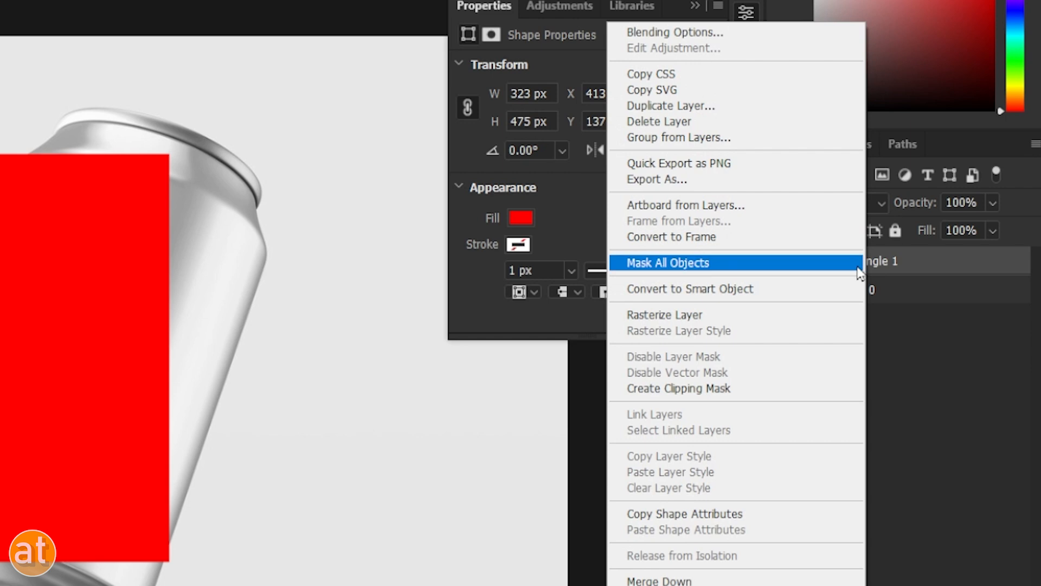
{"action": "left_click", "coordinate": [693, 288]}
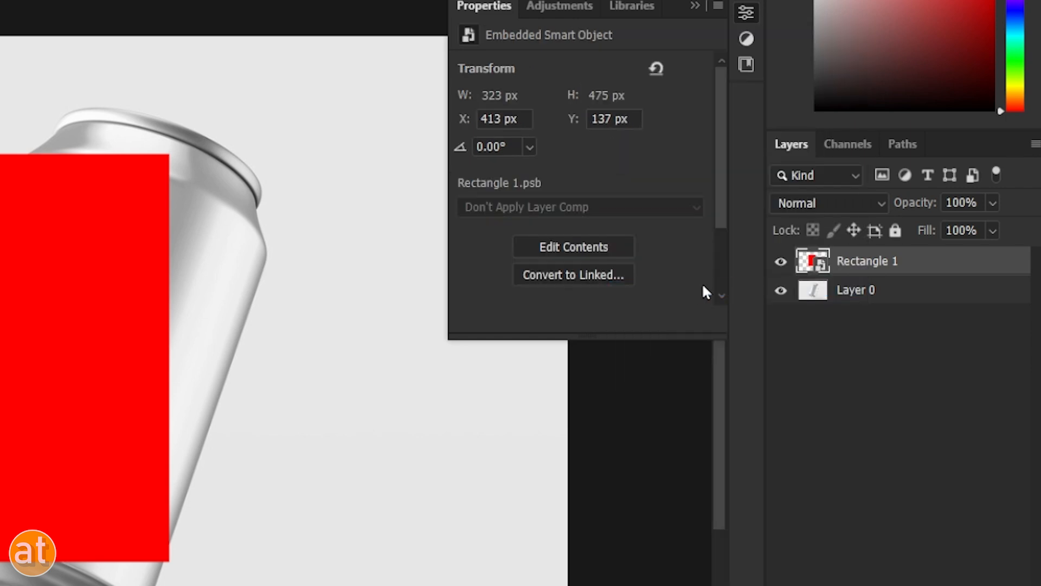
{"action": "left_click", "coordinate": [994, 203]}
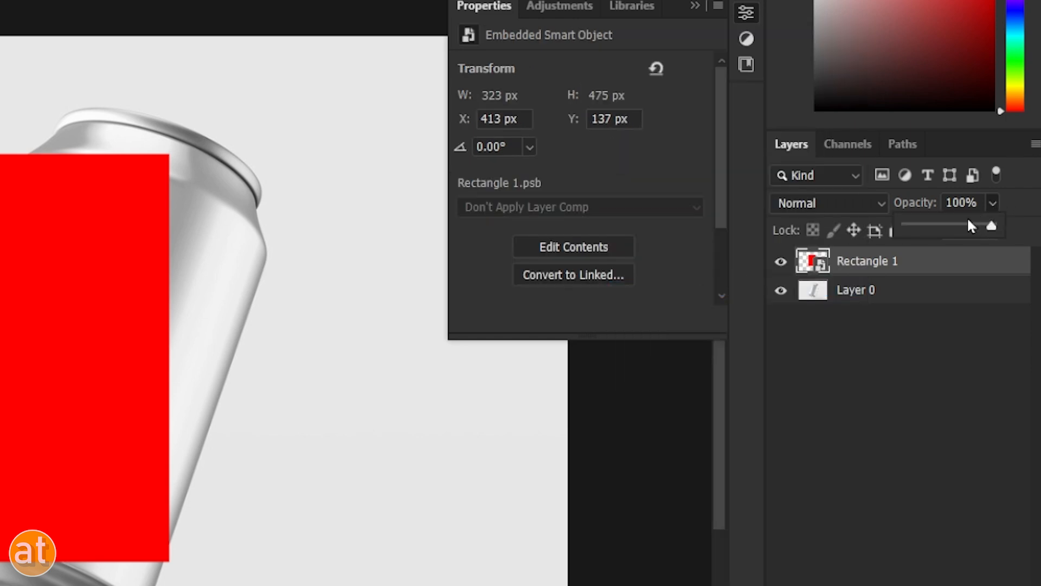
{"action": "left_click", "coordinate": [949, 225]}
{"action": "left_click", "coordinate": [77, 370]}
Rotate the red rectangle to about 19.8°, scale it to about 114% and position it over the tilted can.
{"action": "key", "text": "ctrl+t"}
{"action": "left_click_drag", "start_coordinate": [540, 433], "coordinate": [504, 458]}
{"action": "left_click_drag", "start_coordinate": [473, 355], "coordinate": [501, 363]}
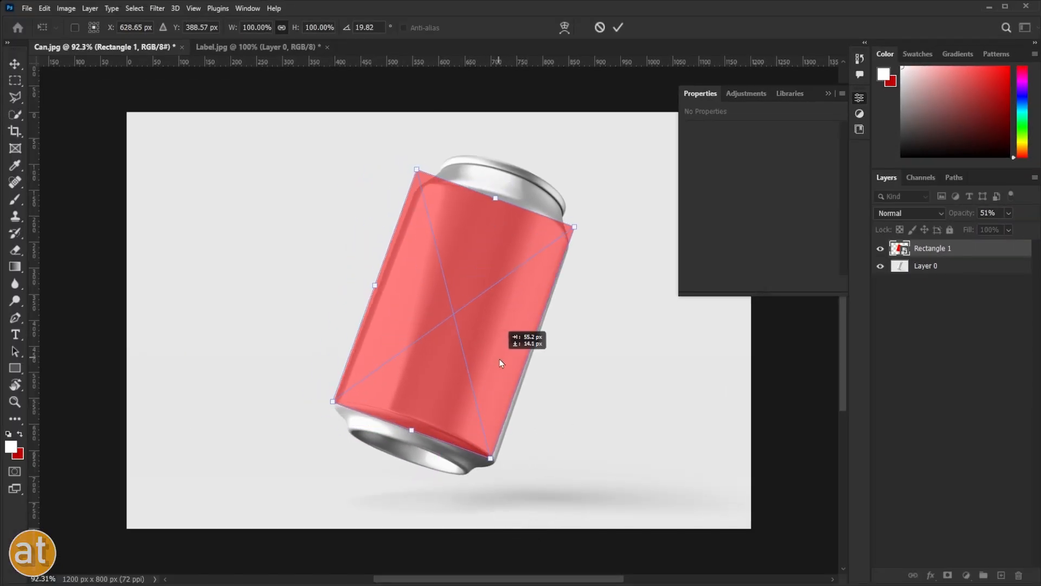
{"action": "left_click_drag", "start_coordinate": [496, 199], "coordinate": [518, 187]}
{"action": "left_click_drag", "start_coordinate": [486, 308], "coordinate": [489, 313]}
{"action": "left_click_drag", "start_coordinate": [507, 169], "coordinate": [510, 170]}
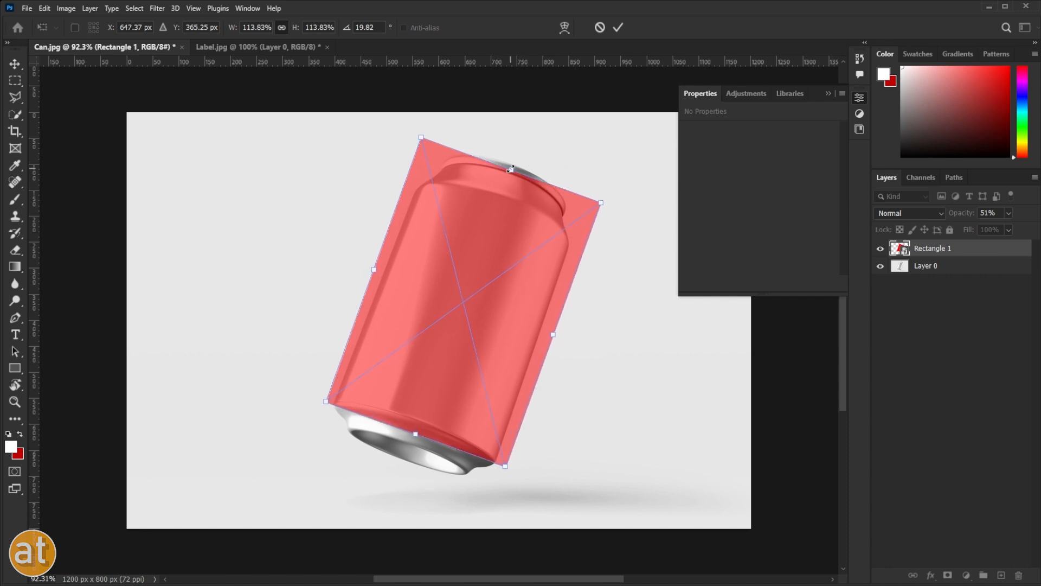
Warp the red rectangle so its edges and corners follow the sides and curved lower edge of the can body, and apply the transform.
{"action": "right_click", "coordinate": [466, 289]}
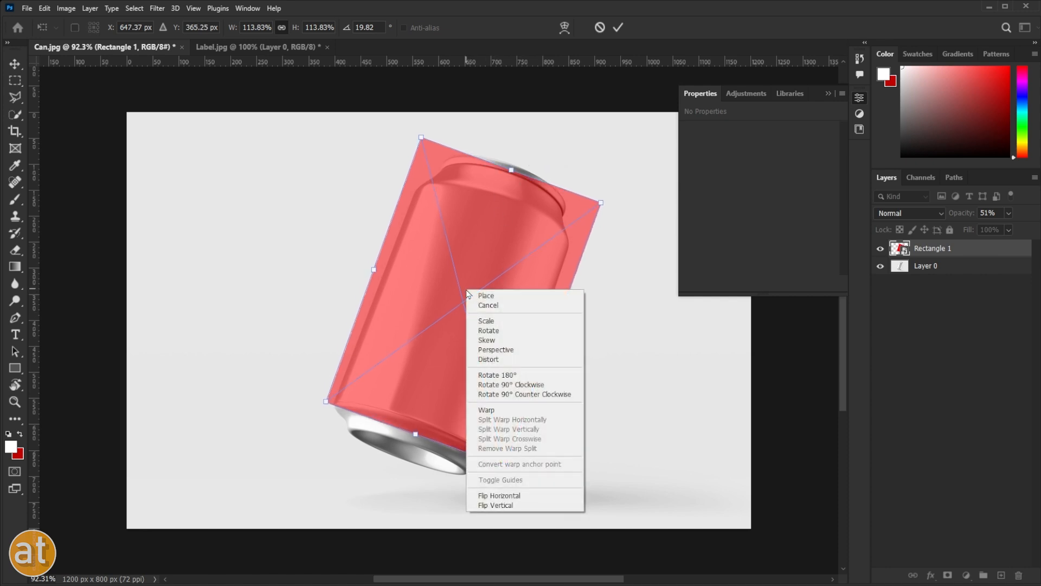
{"action": "left_click", "coordinate": [493, 411]}
{"action": "left_click_drag", "start_coordinate": [504, 466], "coordinate": [497, 464]}
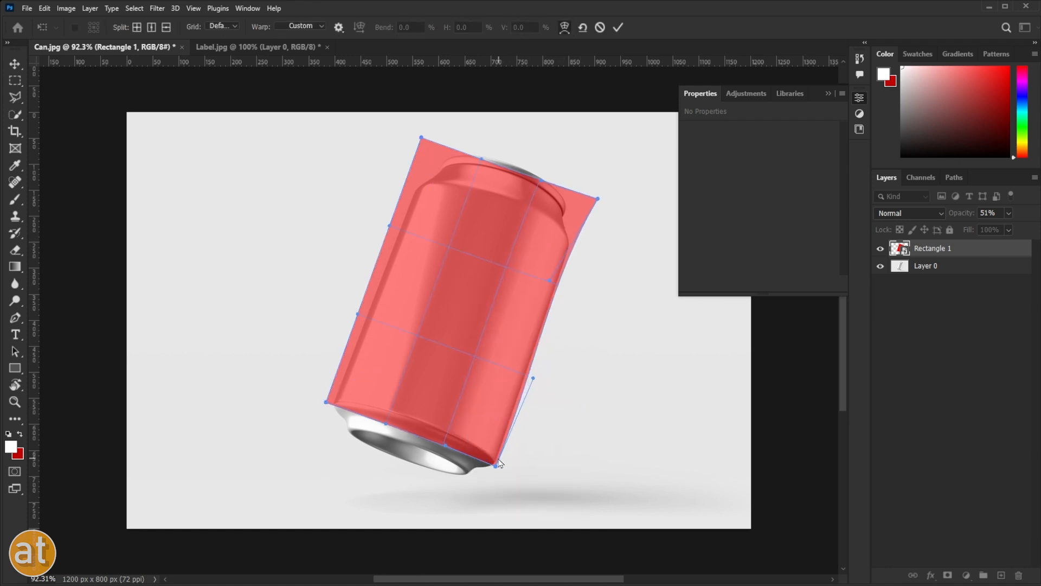
{"action": "left_click_drag", "start_coordinate": [519, 401], "coordinate": [514, 402]}
{"action": "left_click_drag", "start_coordinate": [437, 429], "coordinate": [443, 421]}
{"action": "left_click_drag", "start_coordinate": [340, 366], "coordinate": [350, 366]}
{"action": "left_click_drag", "start_coordinate": [399, 212], "coordinate": [411, 213]}
{"action": "left_click_drag", "start_coordinate": [426, 157], "coordinate": [450, 153]}
{"action": "left_click_drag", "start_coordinate": [597, 199], "coordinate": [595, 203]}
{"action": "left_click", "coordinate": [618, 28]}
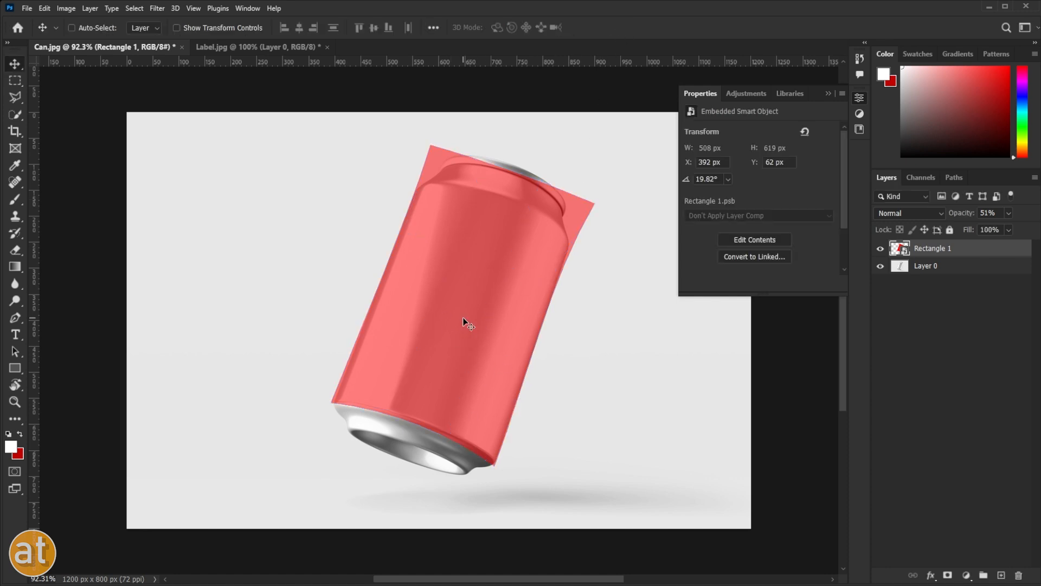
Set the Rectangle 1 layer's opacity back to 100% and hide the layer.
{"action": "left_click_drag", "start_coordinate": [1009, 215], "coordinate": [1038, 228]}
{"action": "left_click", "coordinate": [935, 325]}
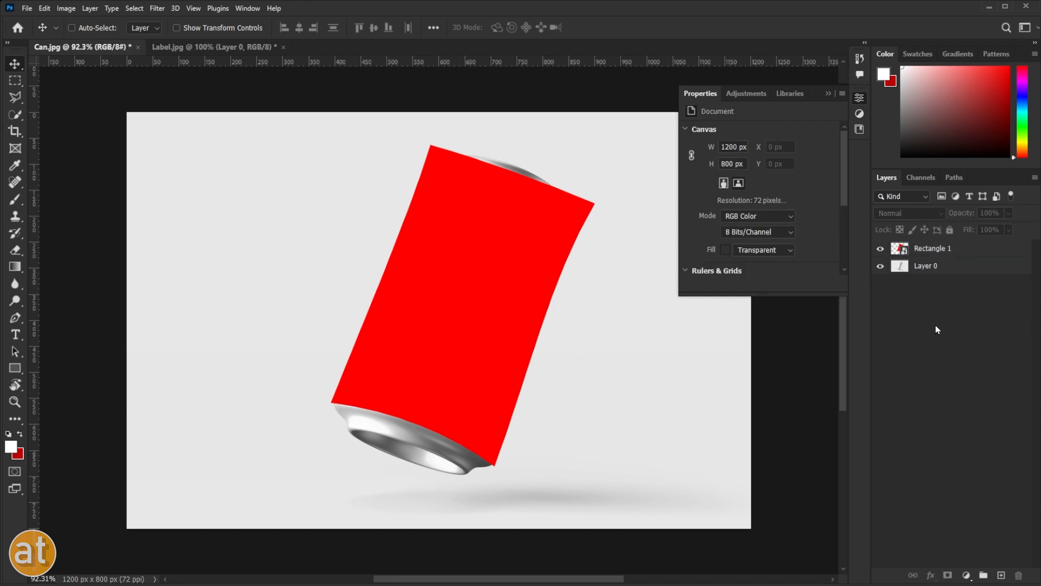
{"action": "left_click", "coordinate": [881, 250]}
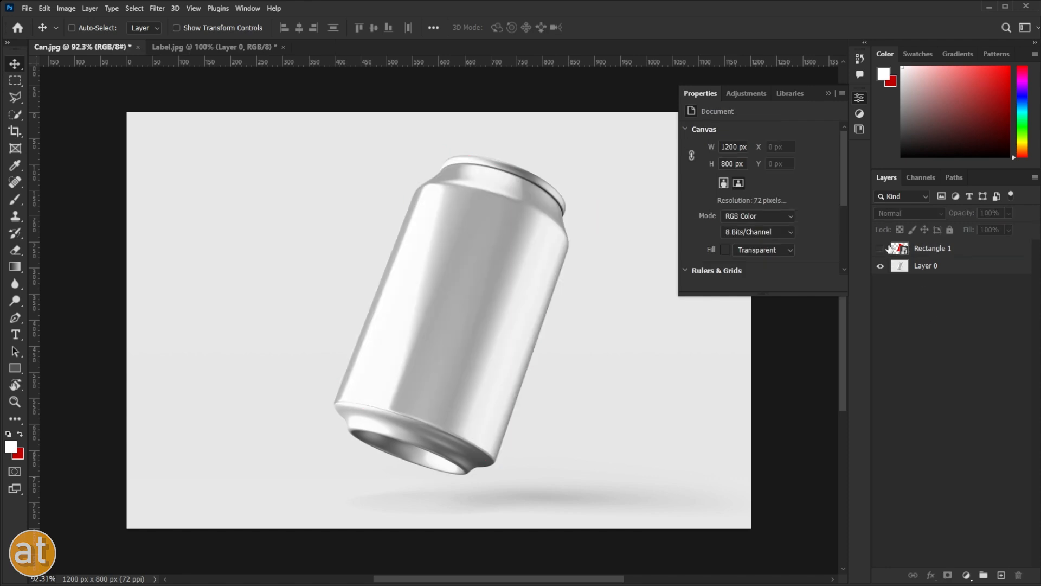
Select the can's body on Layer 0 with the Quick Selection tool, leaving out the rim at its base.
{"action": "left_click", "coordinate": [931, 270]}
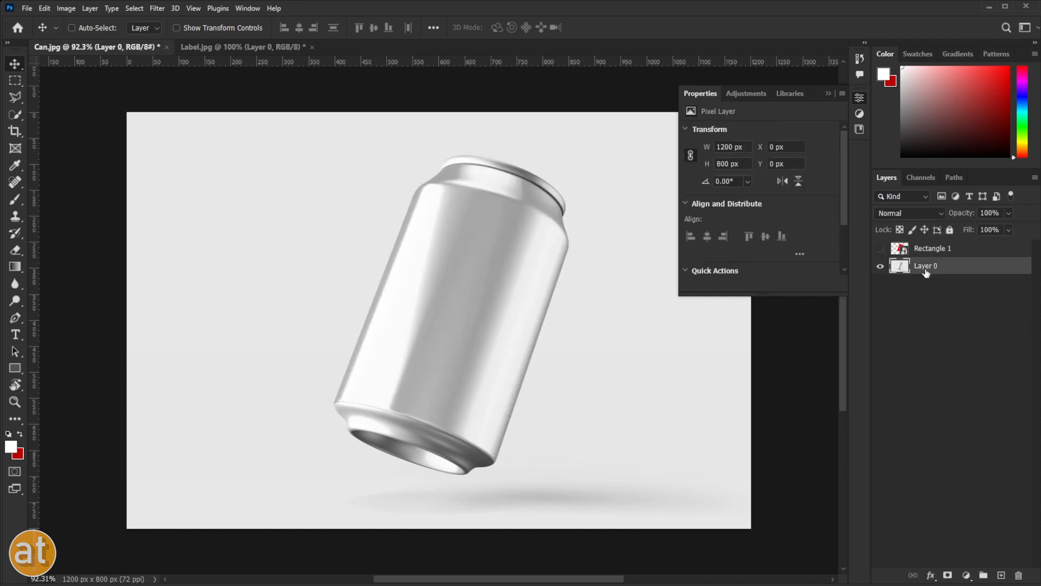
{"action": "left_click", "coordinate": [20, 119]}
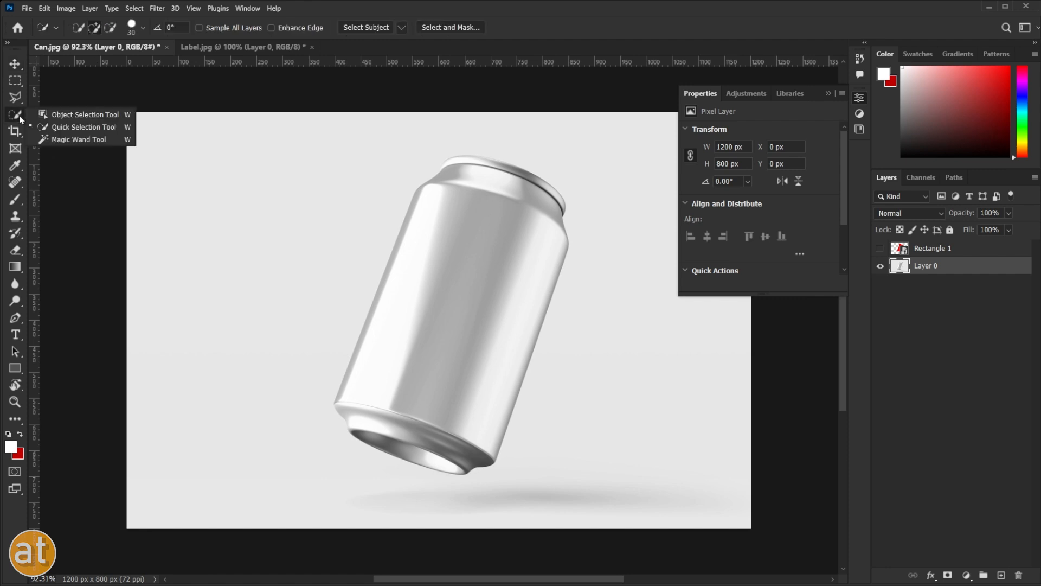
{"action": "left_click", "coordinate": [71, 129]}
{"action": "scroll", "coordinate": [405, 331], "scroll_direction": "up", "scroll_amount": 2}
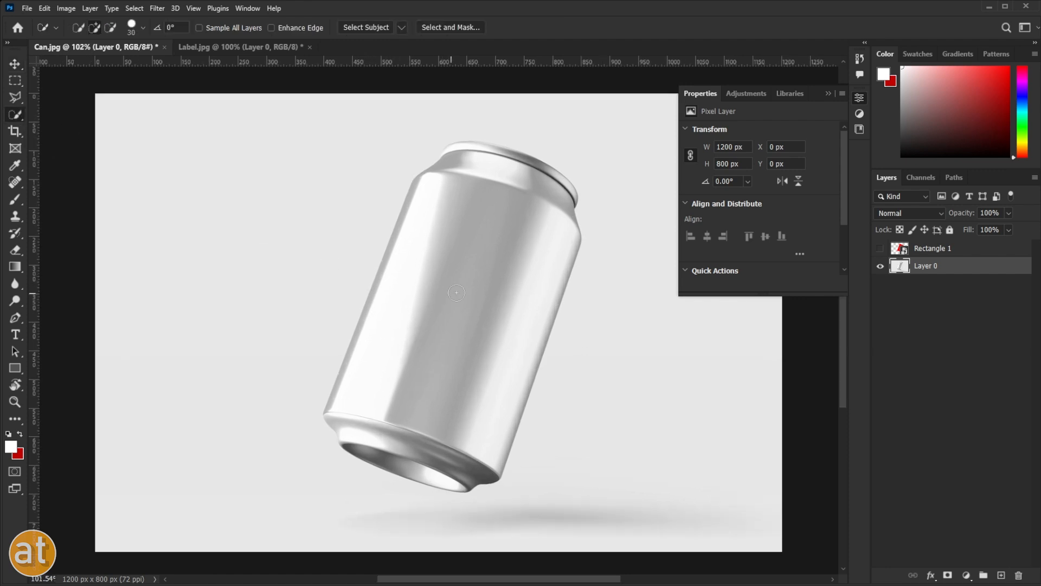
{"action": "left_click_drag", "start_coordinate": [353, 383], "coordinate": [387, 341]}
{"action": "mouse_move", "coordinate": [424, 250]}
{"action": "left_mouse_down"}
{"action": "mouse_move", "coordinate": [432, 205]}
{"action": "mouse_move", "coordinate": [543, 229]}
{"action": "mouse_move", "coordinate": [479, 417]}
{"action": "left_mouse_up"}
{"action": "key", "text": "alt"}
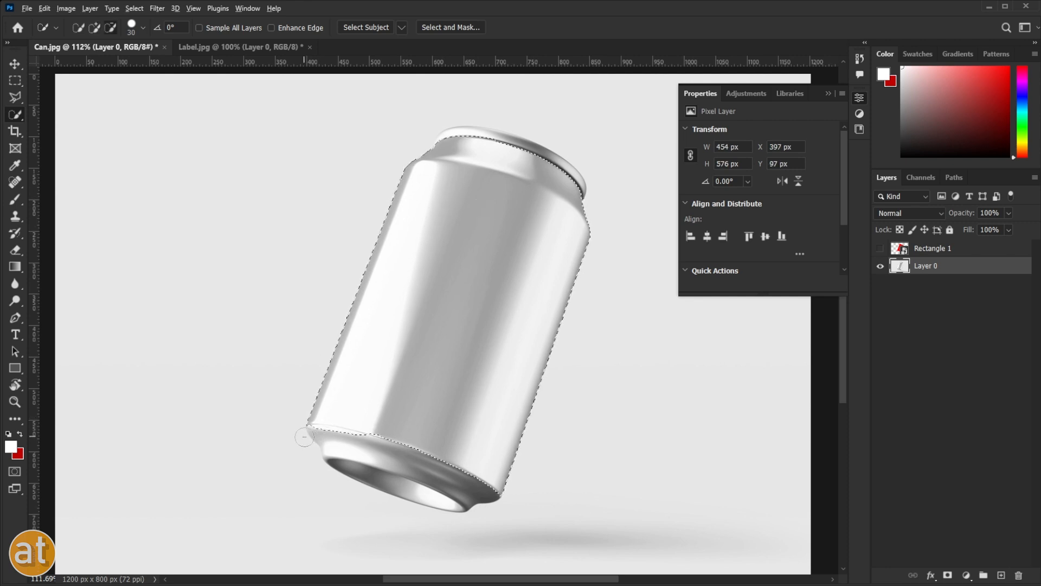
{"action": "left_click_drag", "start_coordinate": [352, 443], "coordinate": [393, 450]}
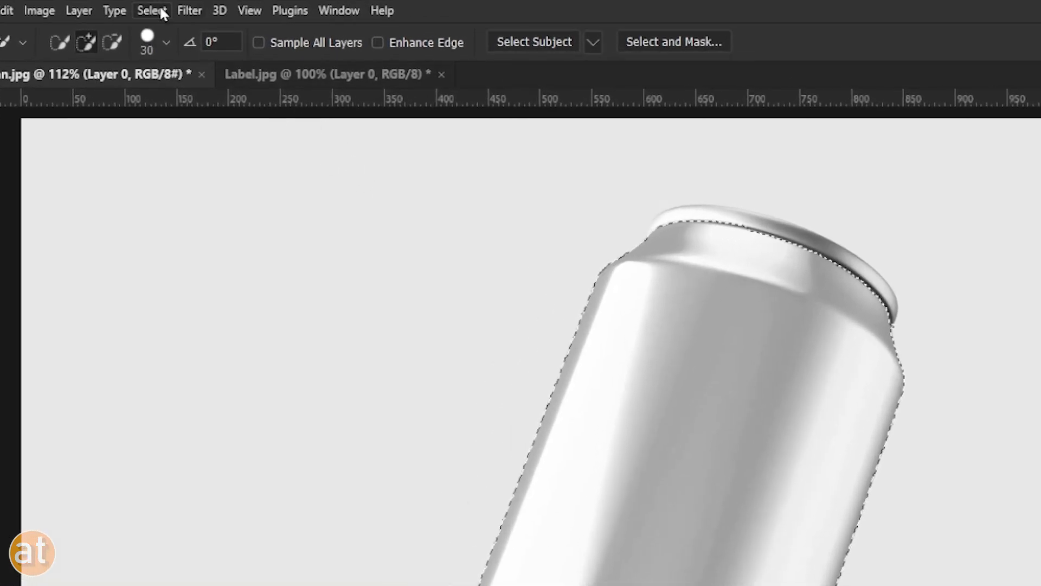
Smooth the can body selection with a 5-pixel sample radius and copy it to a new layer.
{"action": "left_click", "coordinate": [152, 11]}
{"action": "mouse_move", "coordinate": [258, 301]}
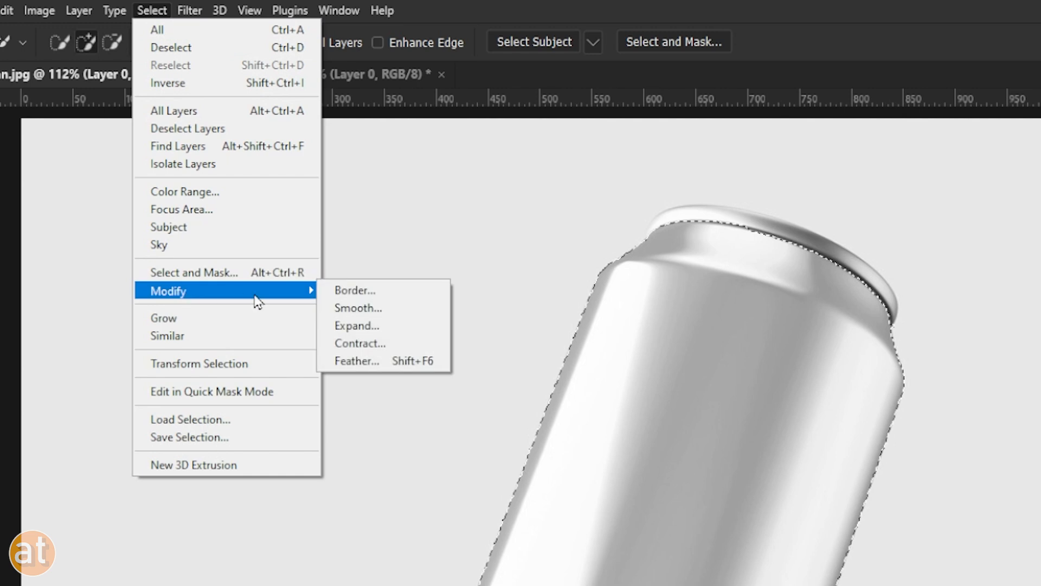
{"action": "left_click", "coordinate": [384, 313]}
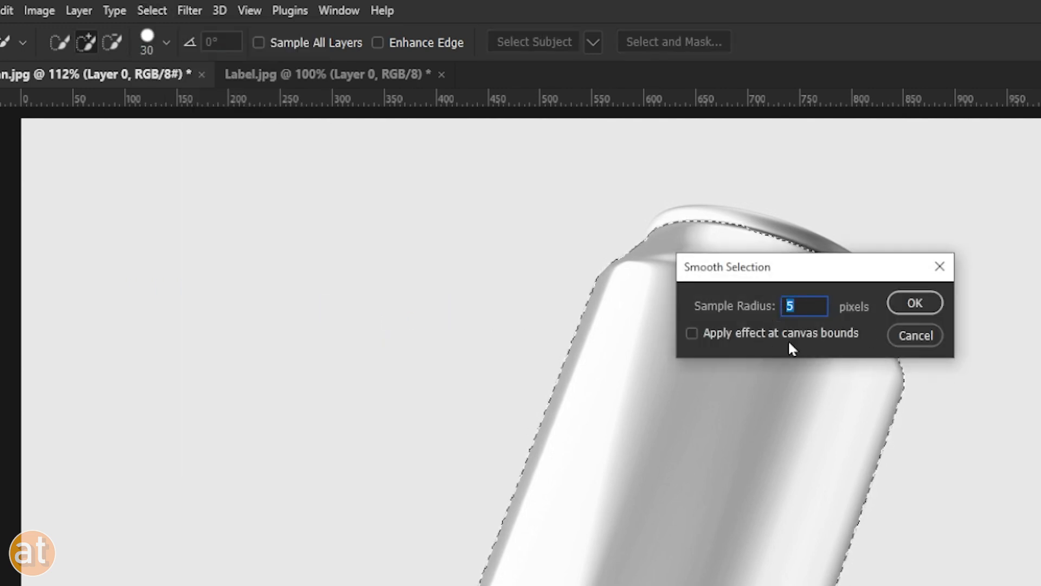
{"action": "left_click", "coordinate": [914, 302]}
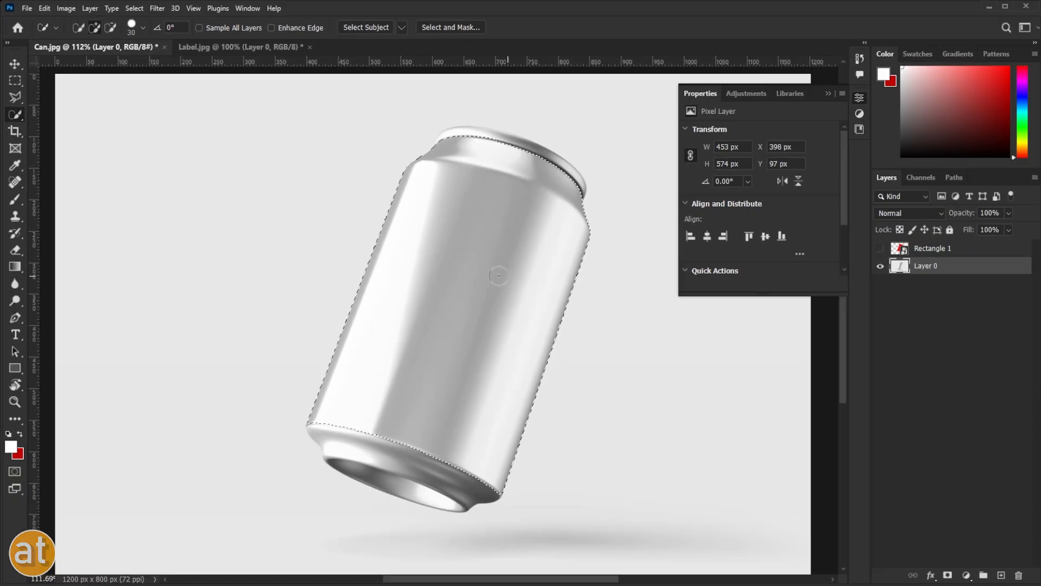
{"action": "right_click", "coordinate": [727, 450]}
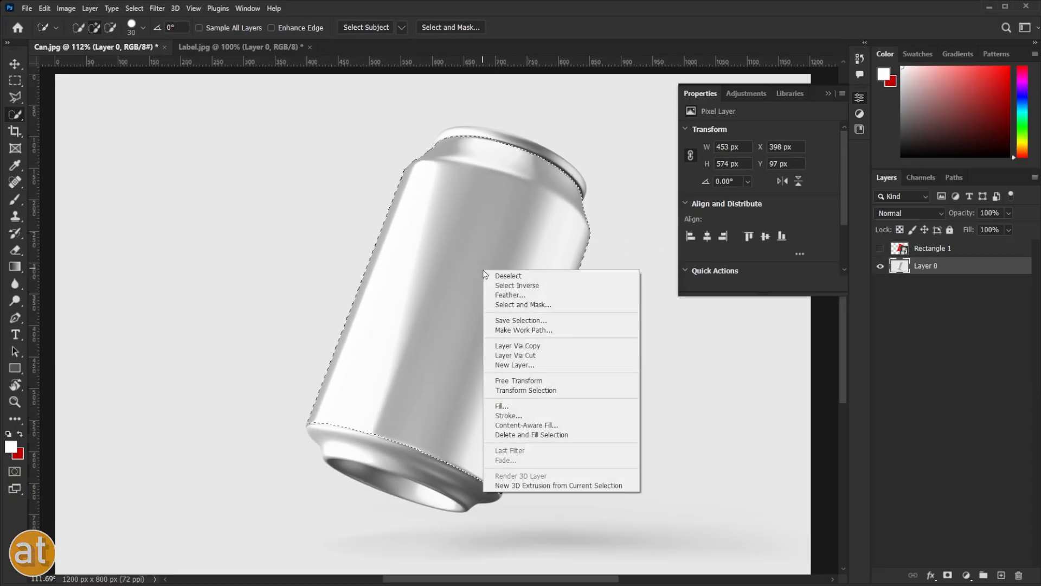
{"action": "left_click", "coordinate": [525, 345]}
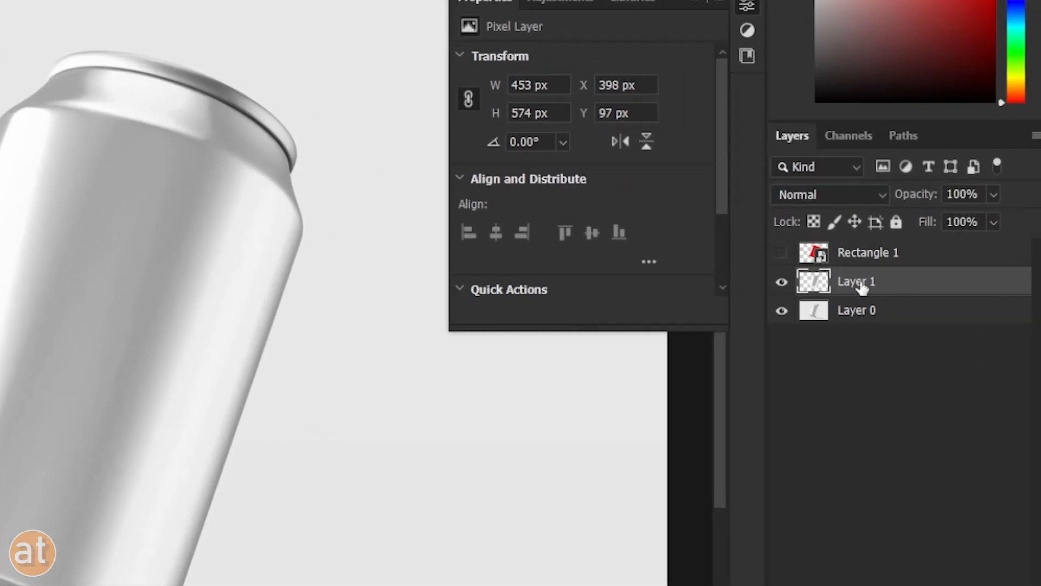
Duplicate Layer 1 in the Can.jpg document and move the copy above Rectangle 1.
{"action": "right_click", "coordinate": [855, 284]}
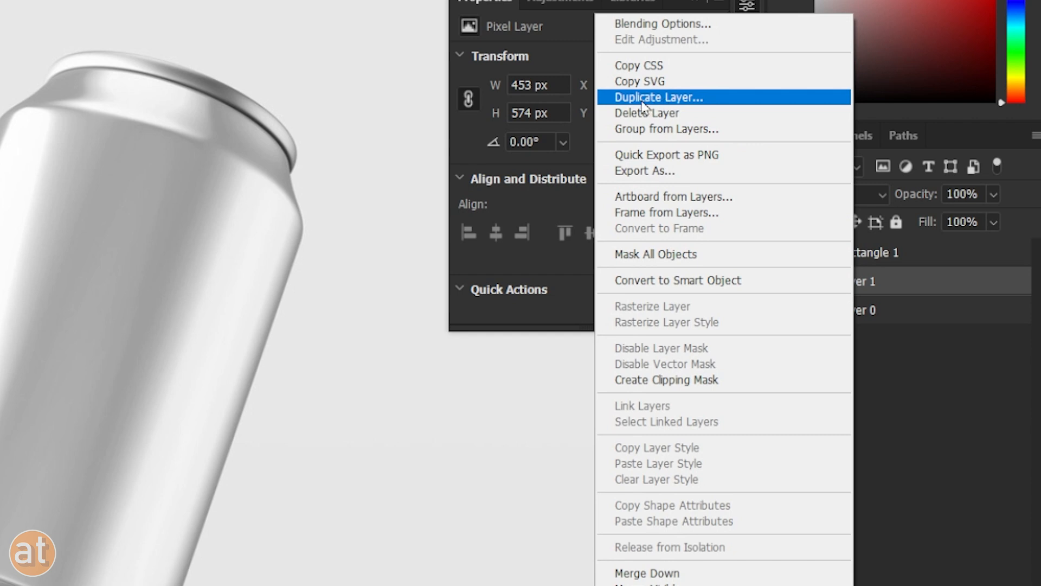
{"action": "left_click", "coordinate": [655, 98]}
{"action": "left_click", "coordinate": [377, 114]}
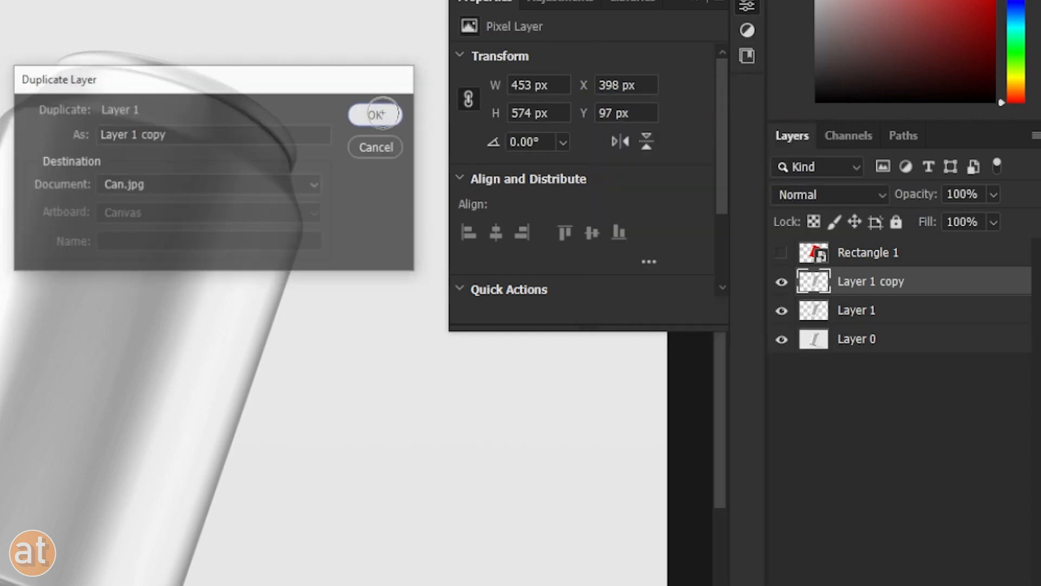
{"action": "left_click_drag", "start_coordinate": [879, 287], "coordinate": [878, 240]}
Show the Rectangle 1 layer and clip it to Layer 1 with a clipping mask.
{"action": "left_click", "coordinate": [781, 282]}
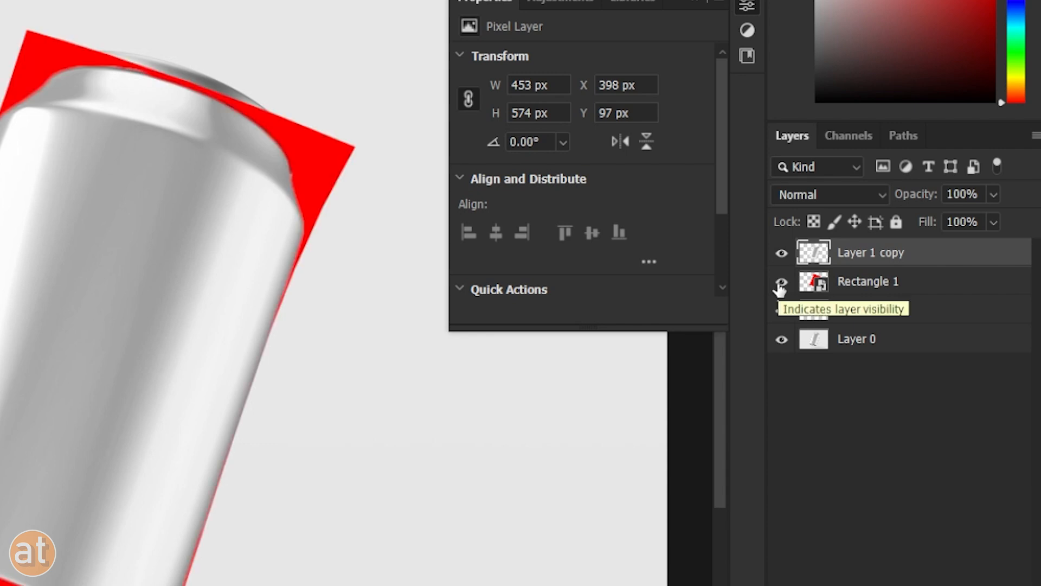
{"action": "left_click", "coordinate": [863, 286]}
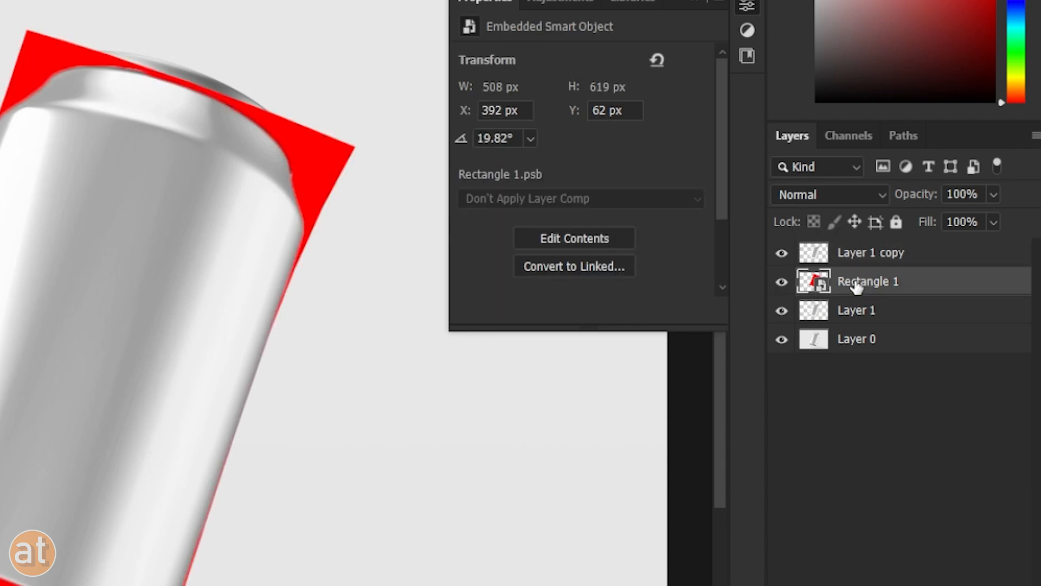
{"action": "right_click", "coordinate": [857, 281]}
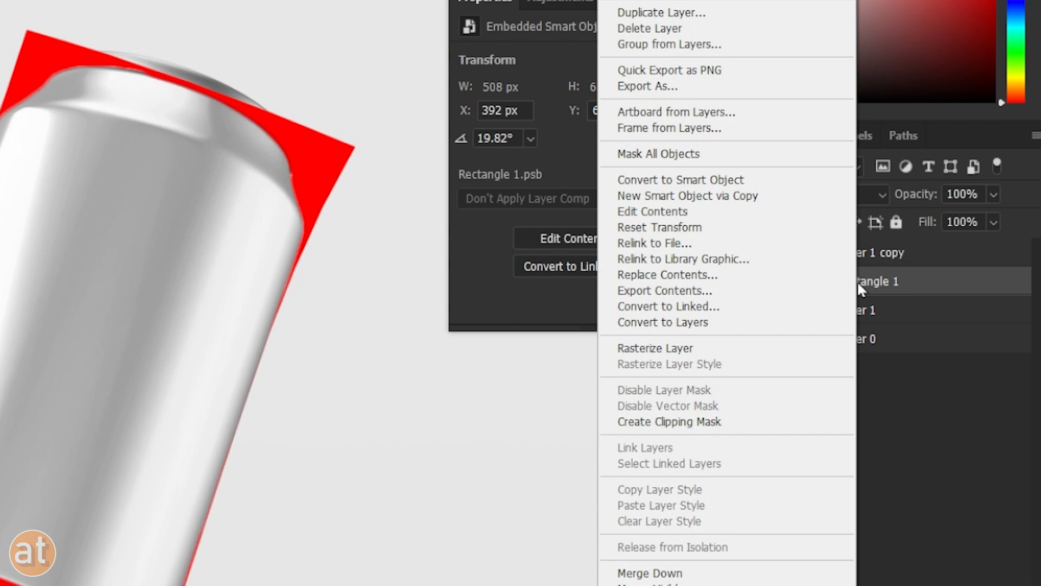
{"action": "left_click", "coordinate": [671, 426]}
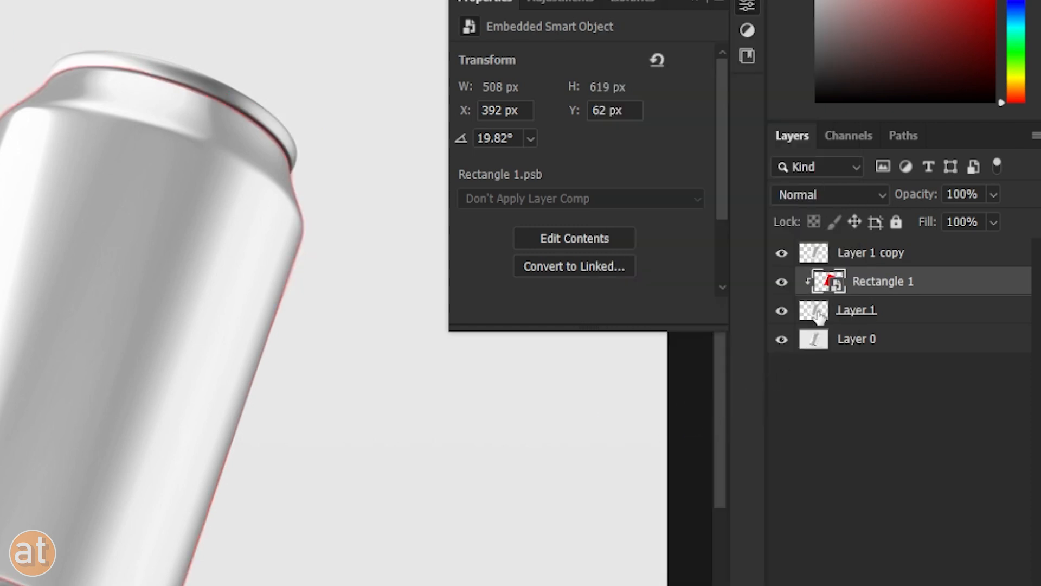
Hide the Layer 1 copy layer and open the contents of the Rectangle 1 smart object.
{"action": "left_click", "coordinate": [783, 253]}
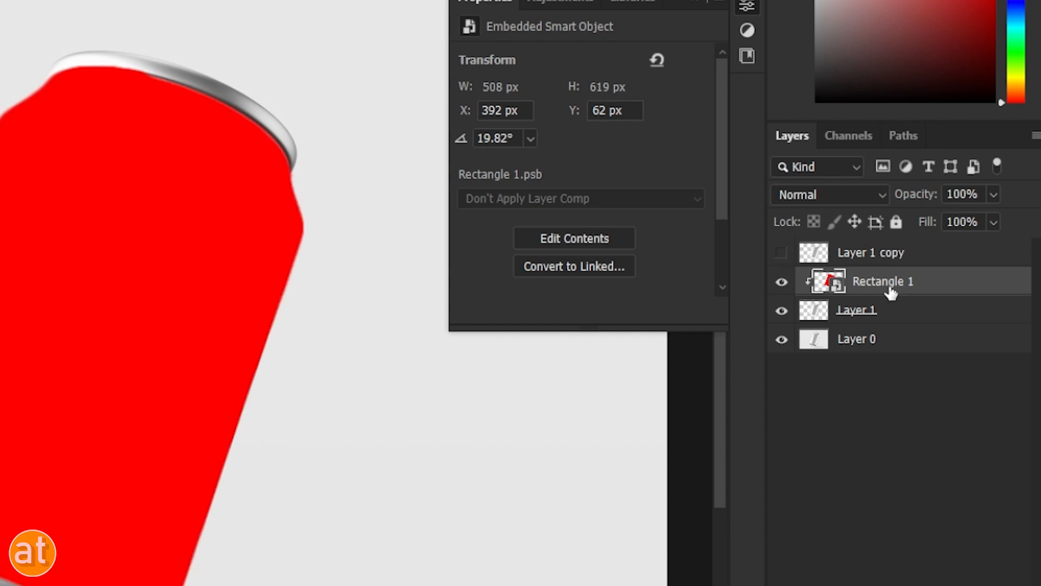
{"action": "double_click", "coordinate": [824, 286]}
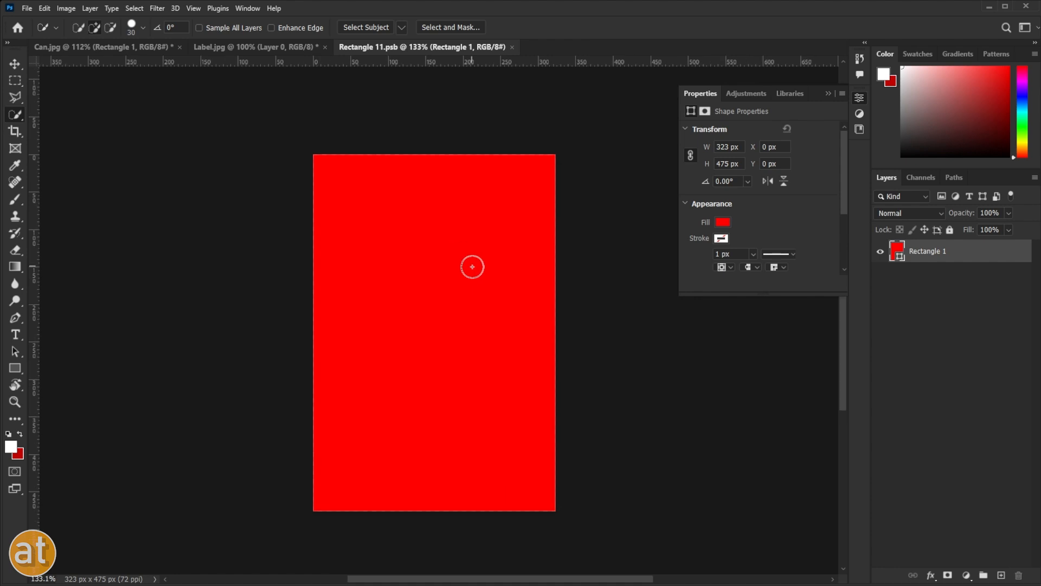
Copy the label artwork from Label.jpg into the smart object document with the Move tool.
{"action": "left_click", "coordinate": [20, 64]}
{"action": "left_click", "coordinate": [206, 49]}
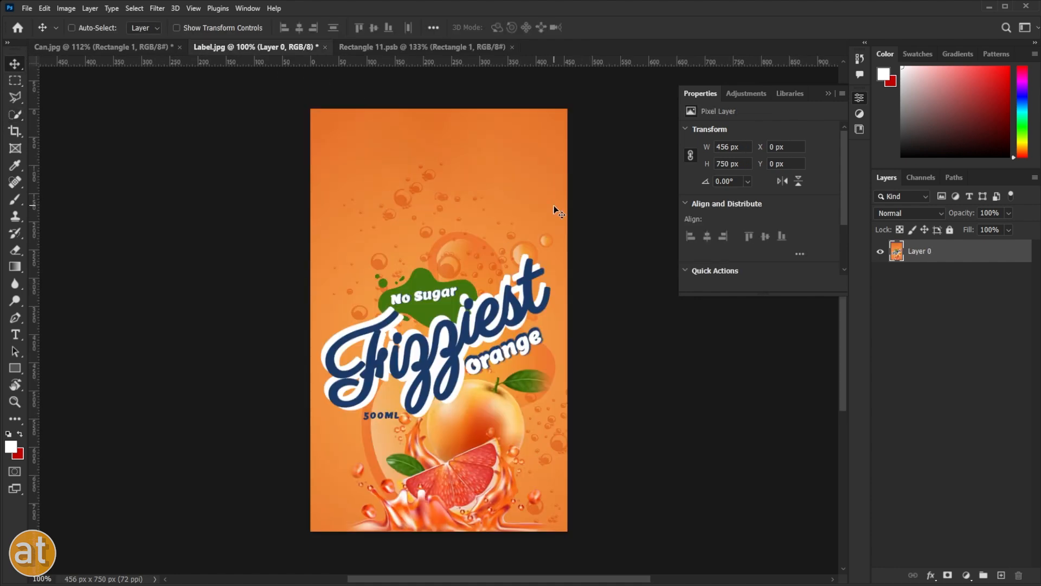
{"action": "left_click_drag", "start_coordinate": [382, 232], "coordinate": [396, 51]}
{"action": "left_click_drag", "start_coordinate": [402, 322], "coordinate": [404, 325]}
Scale the label artwork to about 324 by 533 px and align it with the bottom and side edges of the canvas.
{"action": "key", "text": "ctrl+t"}
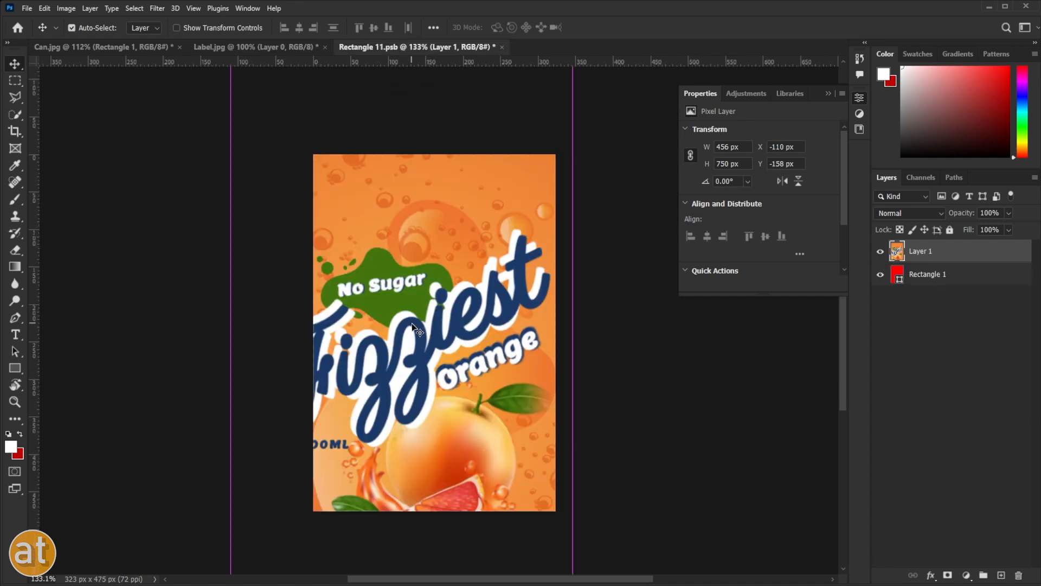
{"action": "left_click_drag", "start_coordinate": [574, 319], "coordinate": [518, 316]}
{"action": "left_click_drag", "start_coordinate": [480, 345], "coordinate": [519, 350]}
{"action": "left_click_drag", "start_coordinate": [457, 516], "coordinate": [456, 525]}
{"action": "left_click_drag", "start_coordinate": [457, 487], "coordinate": [457, 486]}
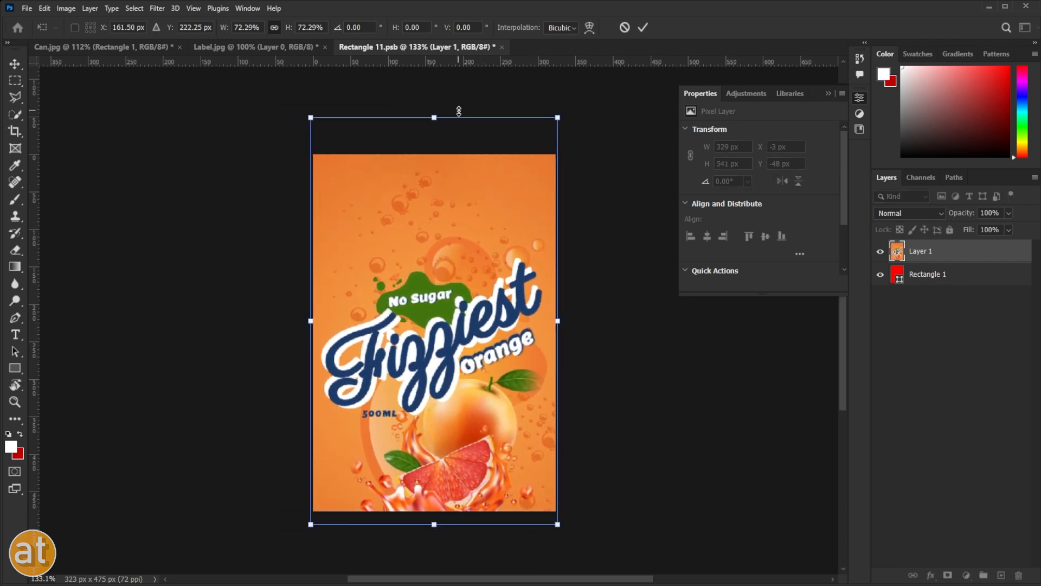
{"action": "left_click_drag", "start_coordinate": [435, 116], "coordinate": [434, 124]}
{"action": "left_click_drag", "start_coordinate": [439, 353], "coordinate": [441, 342]}
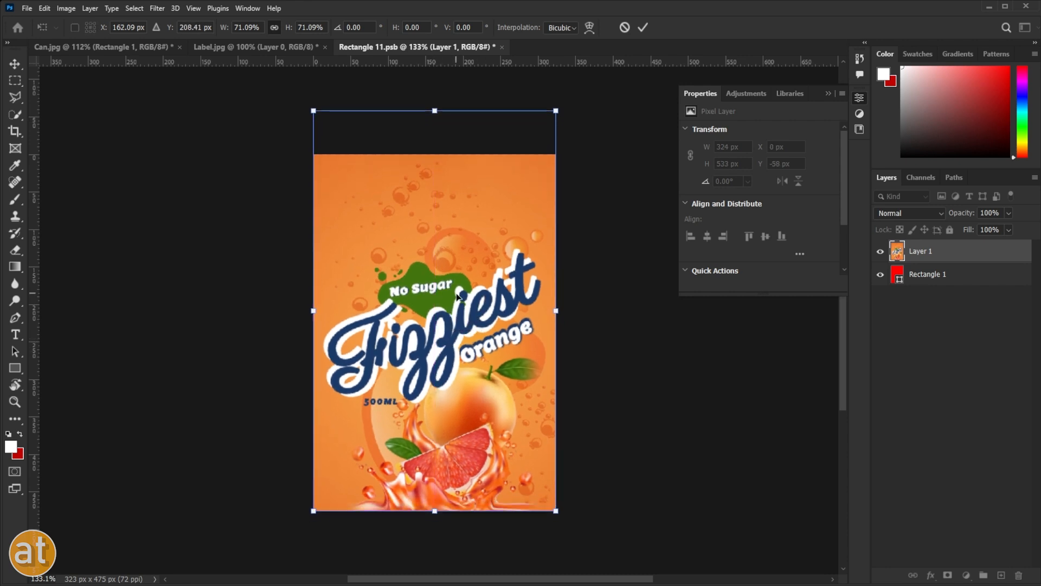
{"action": "left_click", "coordinate": [641, 29]}
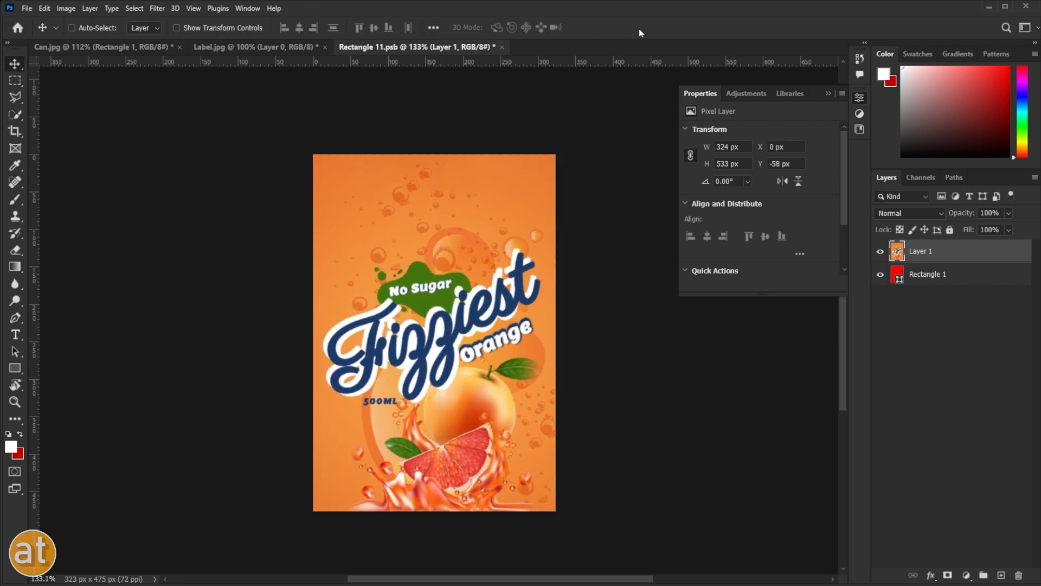
Close the smart object document with its changes saved and return to the Can.jpg document.
{"action": "left_click", "coordinate": [502, 48]}
{"action": "left_click", "coordinate": [489, 219]}
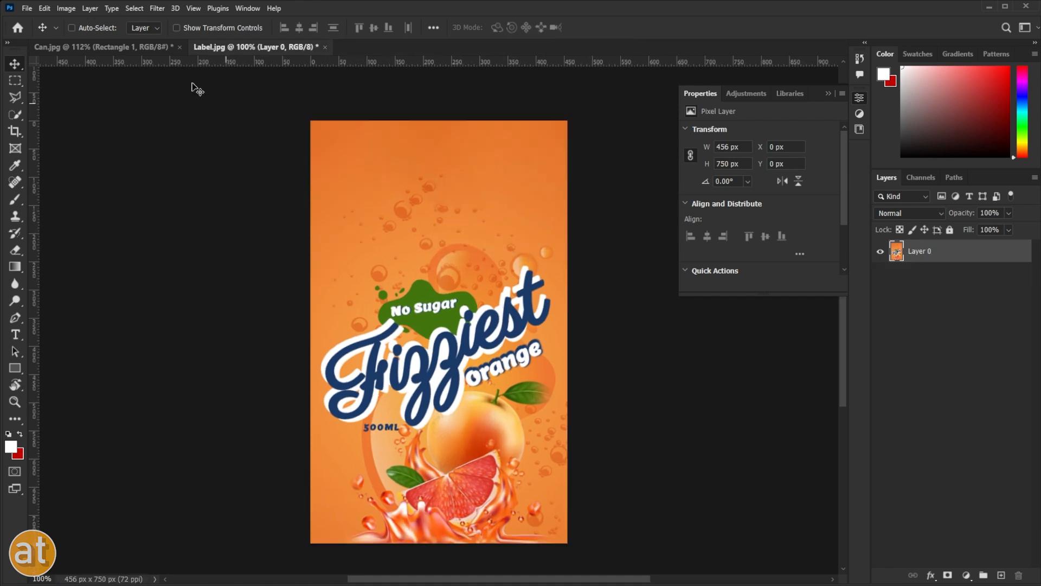
{"action": "left_click", "coordinate": [137, 49]}
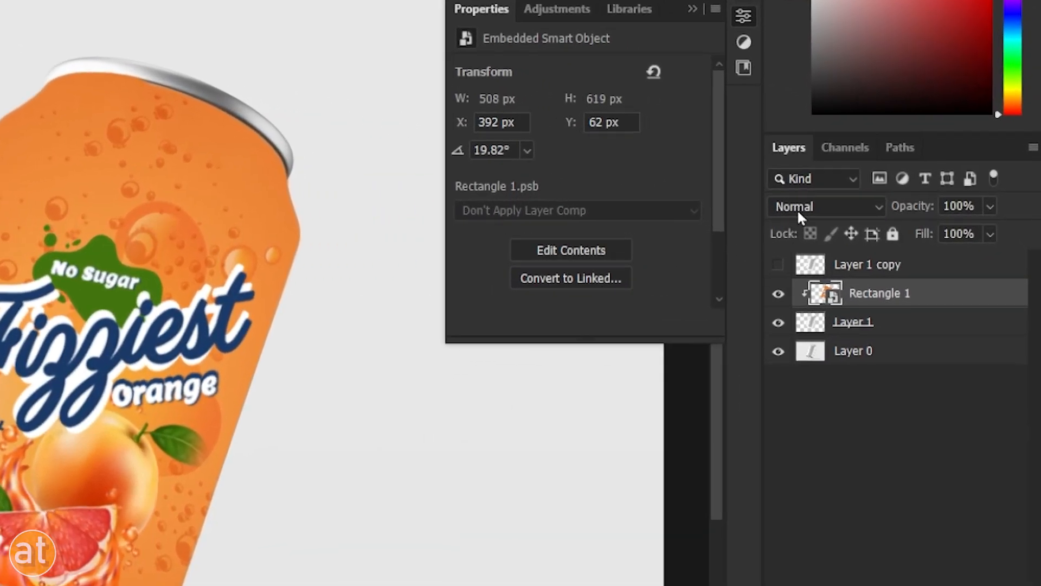
Set the Rectangle 1 layer to Linear Burn, then show the Layer 1 copy layer and set it to Soft Light.
{"action": "left_click", "coordinate": [800, 215]}
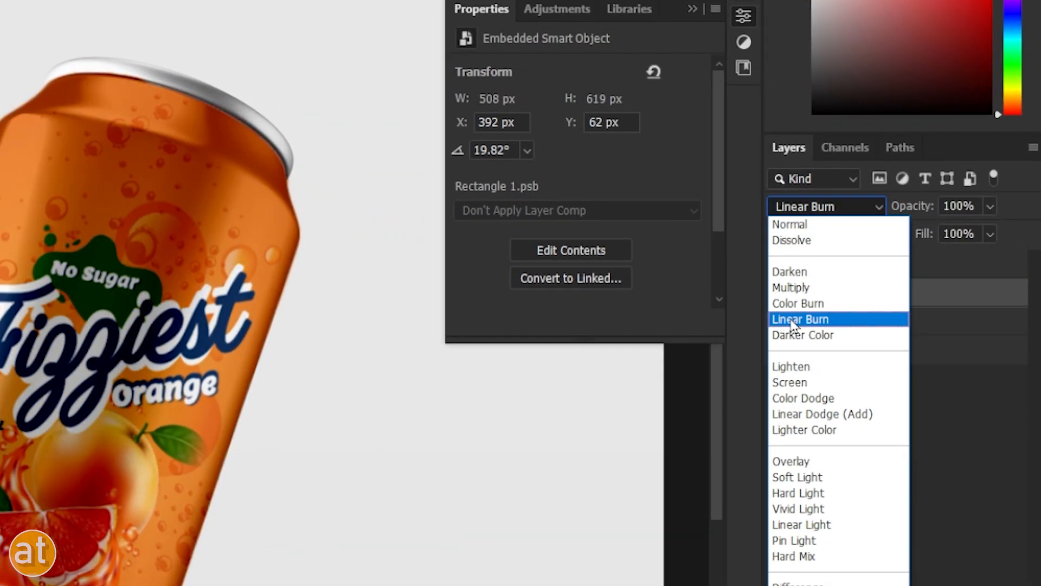
{"action": "left_click", "coordinate": [808, 323]}
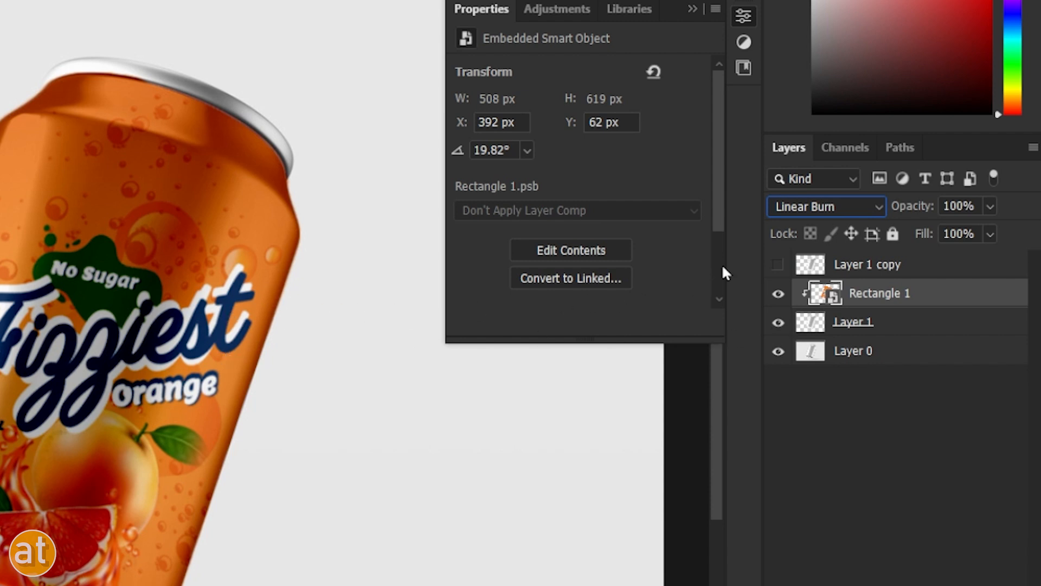
{"action": "left_click", "coordinate": [777, 266]}
{"action": "left_click", "coordinate": [863, 264]}
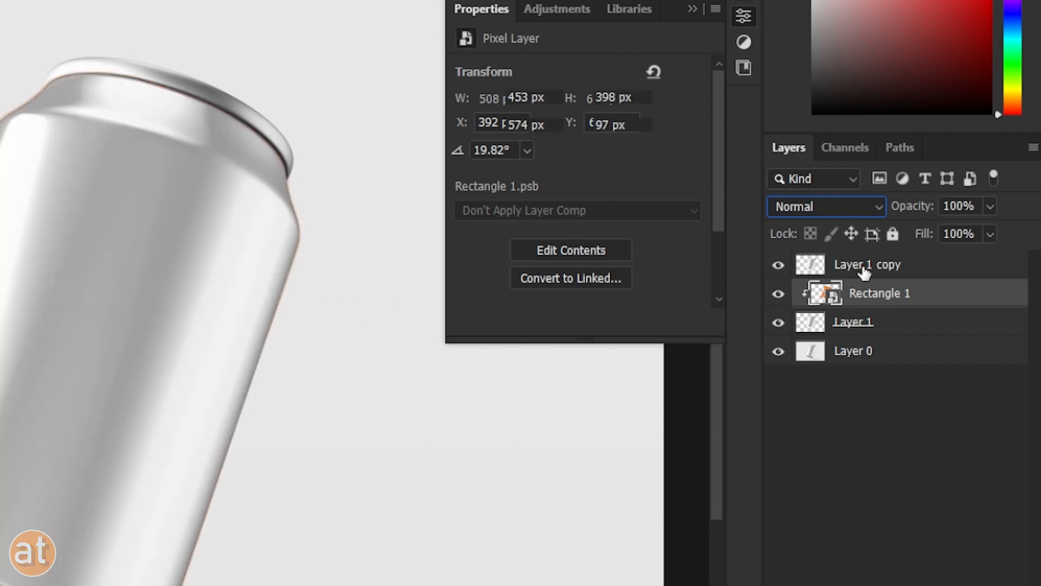
{"action": "left_click", "coordinate": [834, 211]}
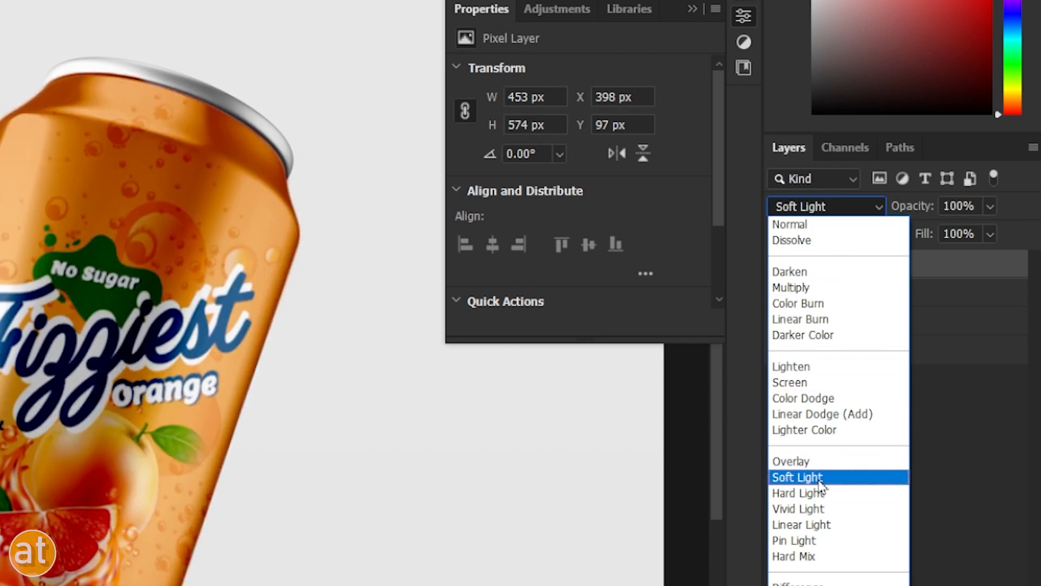
{"action": "left_click", "coordinate": [816, 481]}
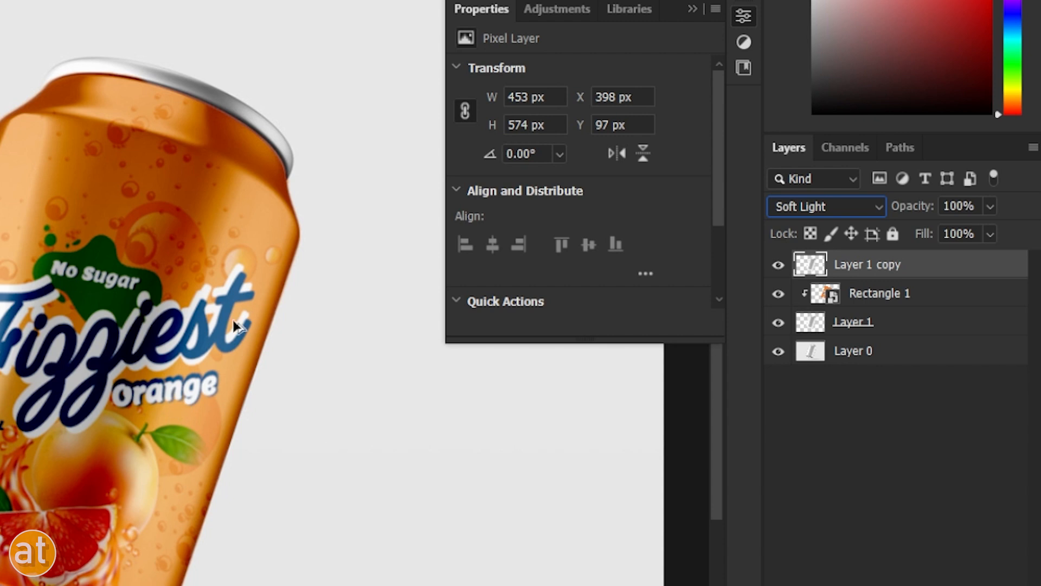
{"action": "scroll", "coordinate": [129, 331], "scroll_direction": "down", "scroll_amount": 1}
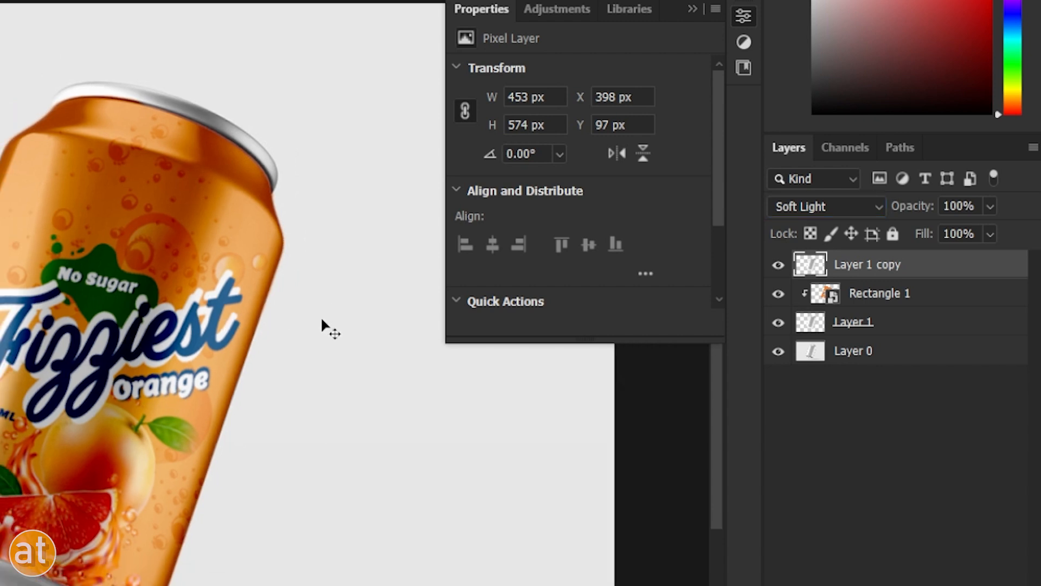
Select the whole can on Layer 0 with the Quick Selection tool and copy it to a new layer.
{"action": "left_click", "coordinate": [866, 363]}
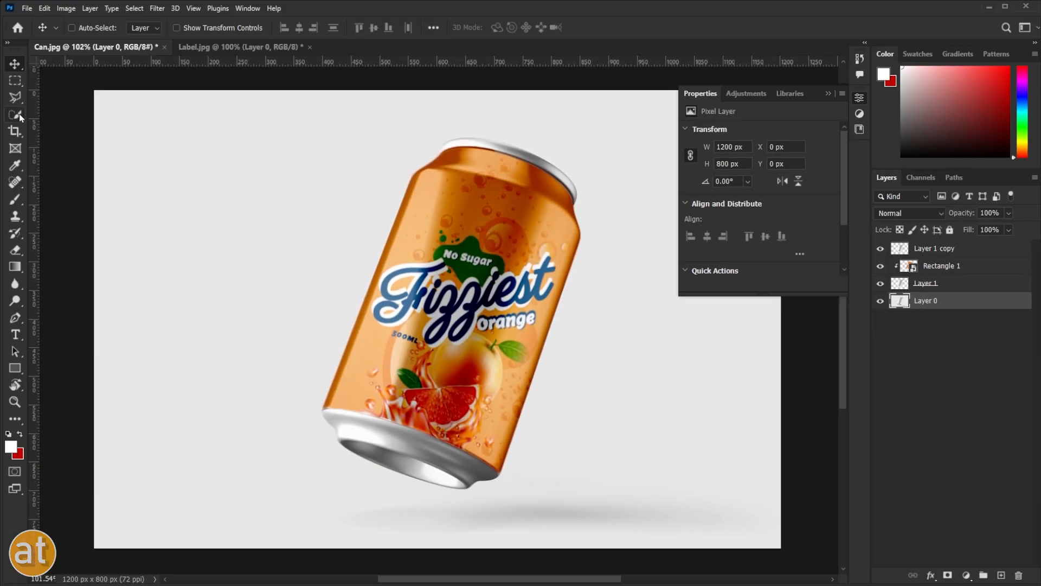
{"action": "left_click_drag", "start_coordinate": [21, 118], "coordinate": [61, 123]}
{"action": "mouse_move", "coordinate": [357, 425]}
{"action": "left_mouse_down"}
{"action": "mouse_move", "coordinate": [408, 453]}
{"action": "mouse_move", "coordinate": [464, 398]}
{"action": "mouse_move", "coordinate": [493, 269]}
{"action": "mouse_move", "coordinate": [456, 163]}
{"action": "mouse_move", "coordinate": [461, 152]}
{"action": "mouse_move", "coordinate": [530, 165]}
{"action": "left_mouse_up"}
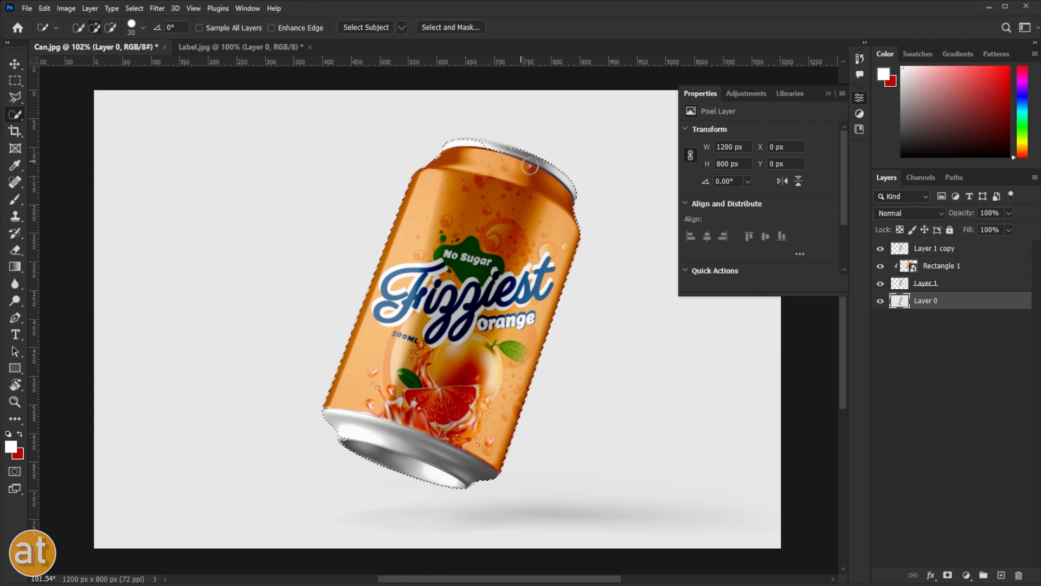
{"action": "scroll", "coordinate": [529, 166], "scroll_direction": "up", "scroll_amount": 5}
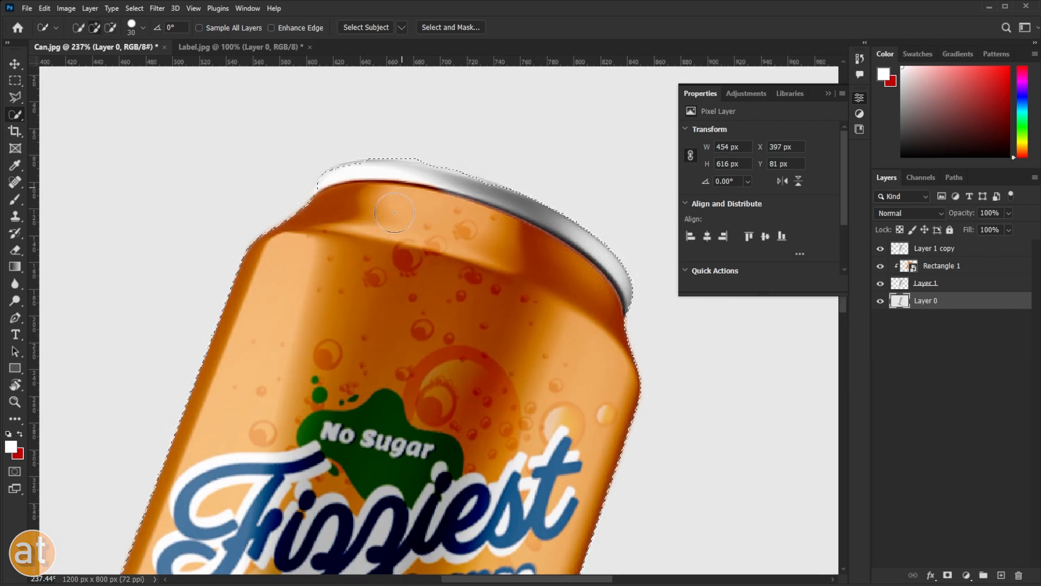
{"action": "scroll", "coordinate": [394, 212], "scroll_direction": "down", "scroll_amount": 4}
{"action": "scroll", "coordinate": [405, 211], "scroll_direction": "up", "scroll_amount": 6}
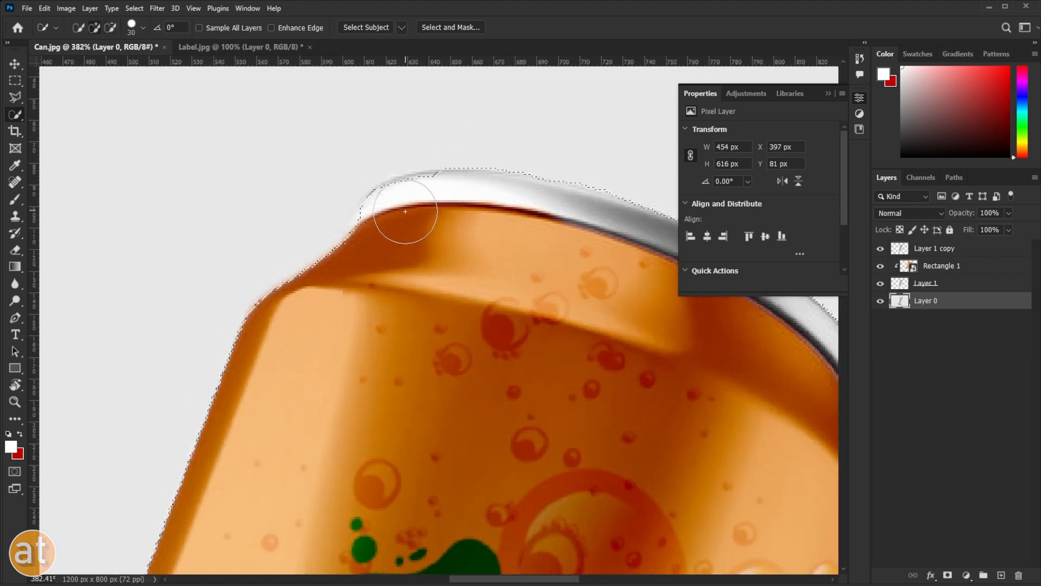
{"action": "scroll", "coordinate": [399, 220], "scroll_direction": "down", "scroll_amount": 4}
{"action": "scroll", "coordinate": [225, 418], "scroll_direction": "up", "scroll_amount": 5}
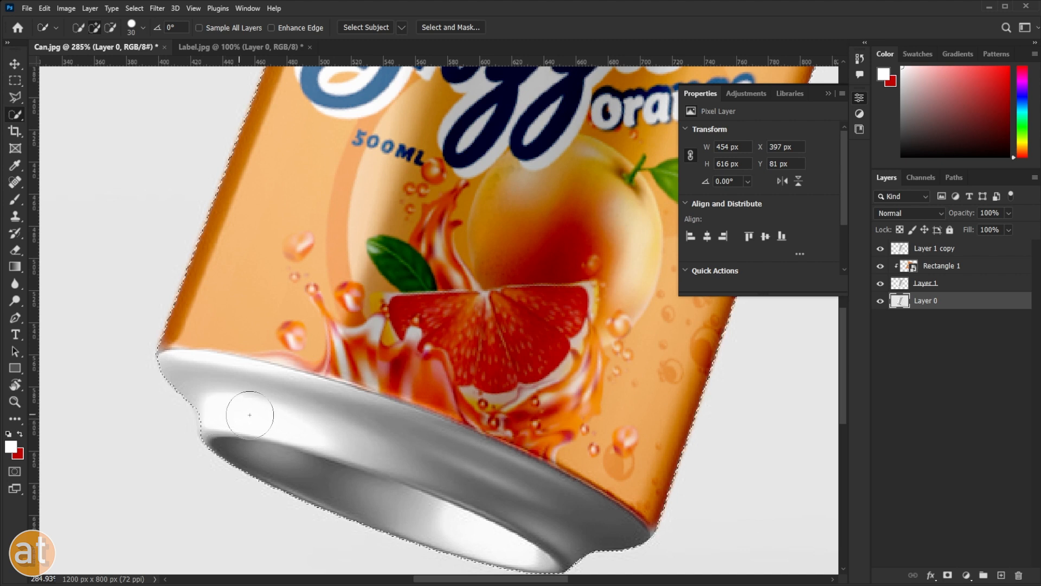
{"action": "scroll", "coordinate": [249, 415], "scroll_direction": "down", "scroll_amount": 5}
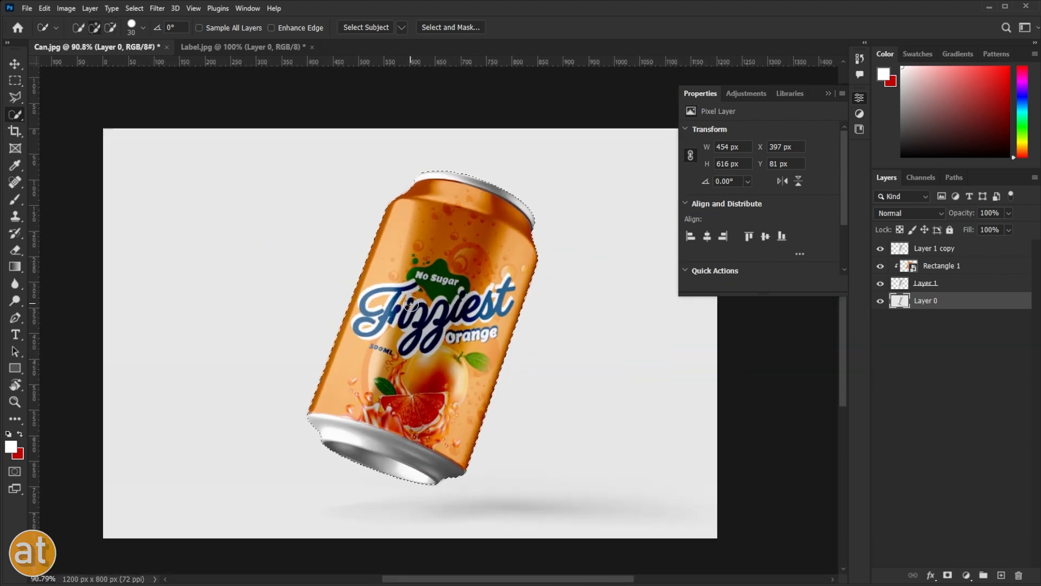
{"action": "right_click", "coordinate": [411, 303]}
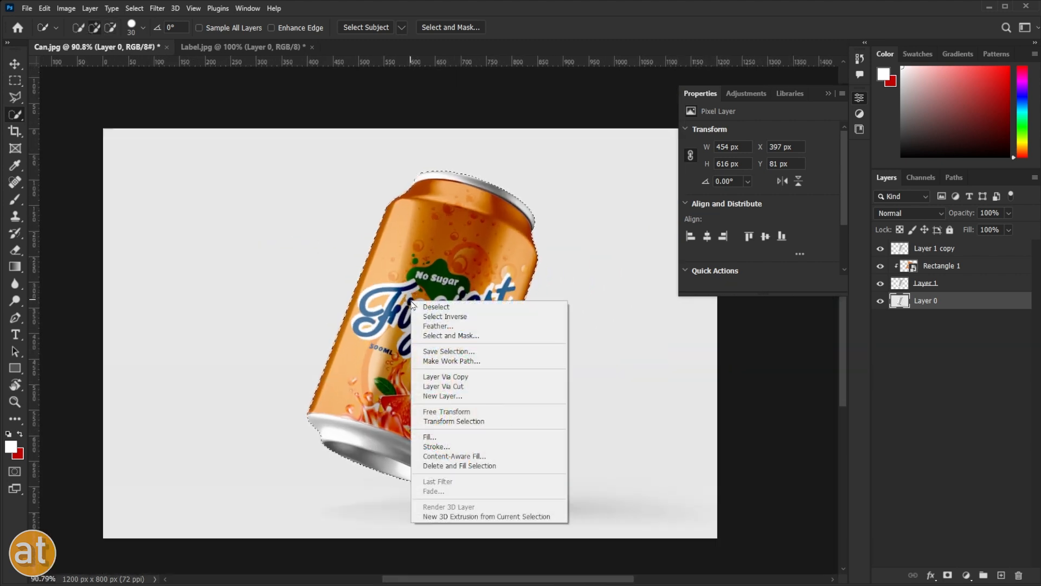
{"action": "left_click", "coordinate": [459, 378]}
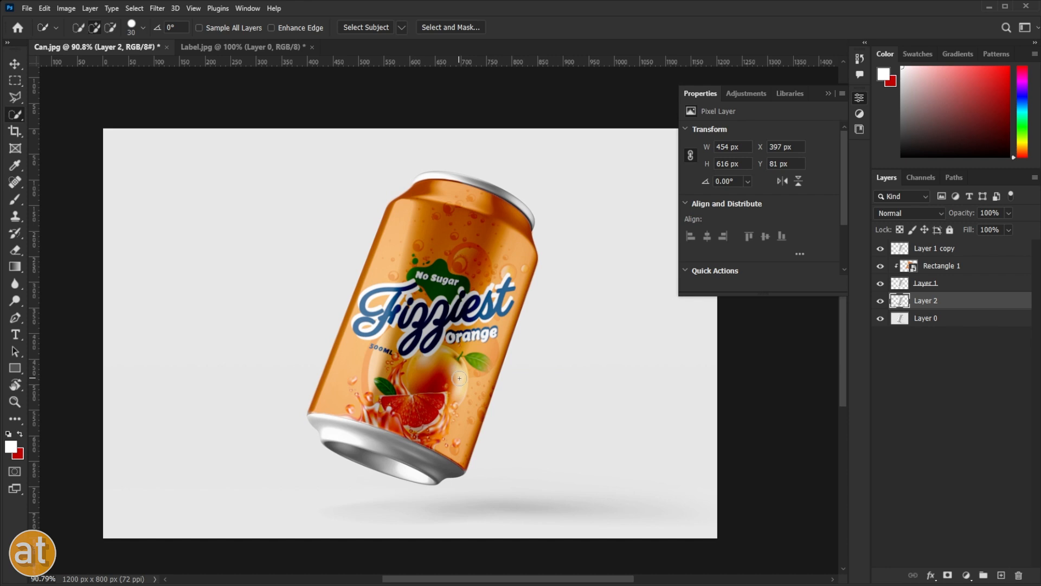
Add a solid color fill layer directly above Layer 0 in orange #f0982c, based on a color sampled from the can.
{"action": "left_click", "coordinate": [938, 320]}
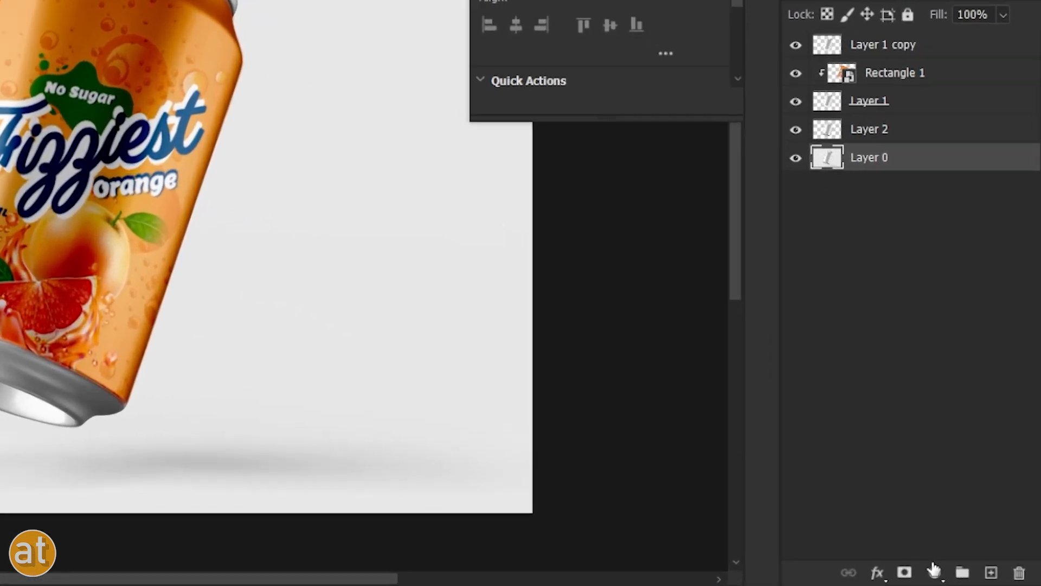
{"action": "left_click", "coordinate": [966, 575]}
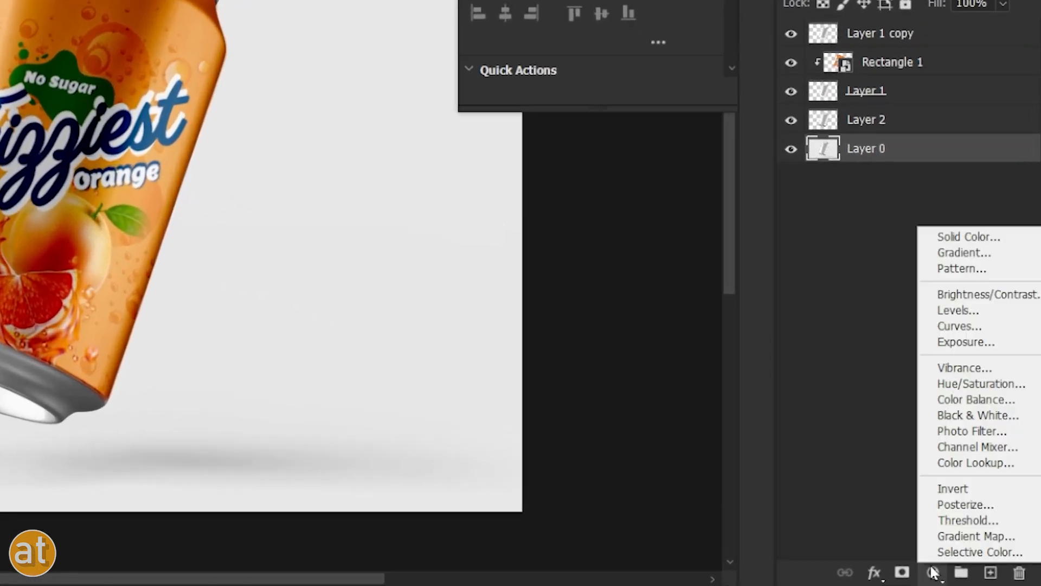
{"action": "left_click", "coordinate": [966, 237]}
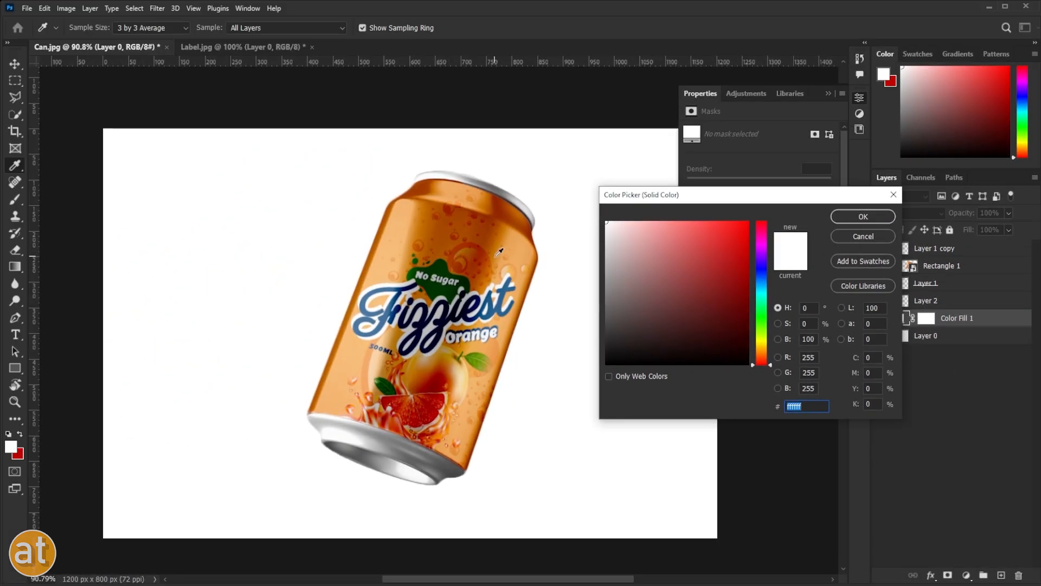
{"action": "left_click", "coordinate": [497, 254]}
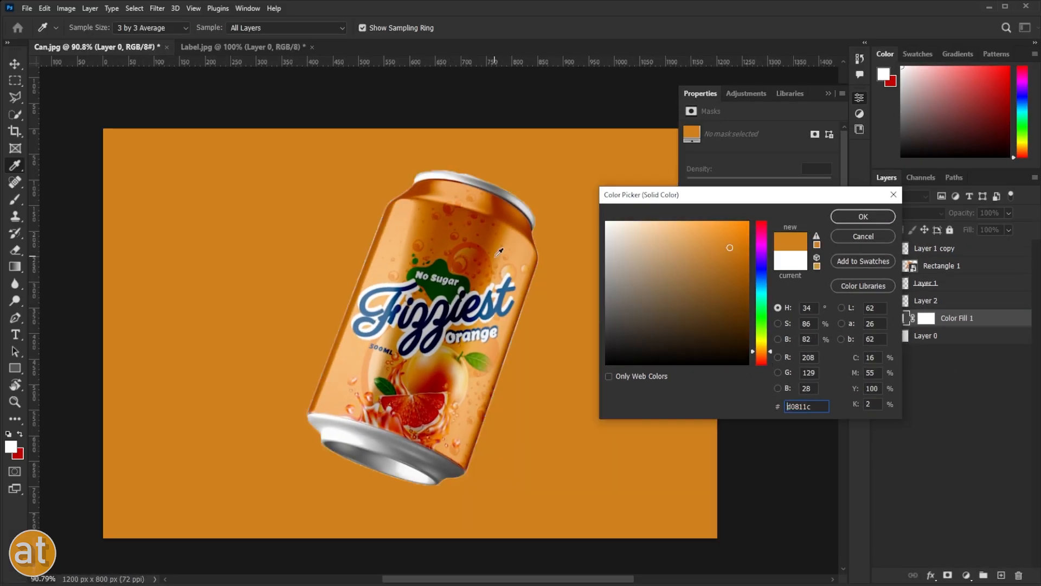
{"action": "left_click_drag", "start_coordinate": [408, 259], "coordinate": [484, 288]}
{"action": "left_click_drag", "start_coordinate": [735, 232], "coordinate": [721, 229]}
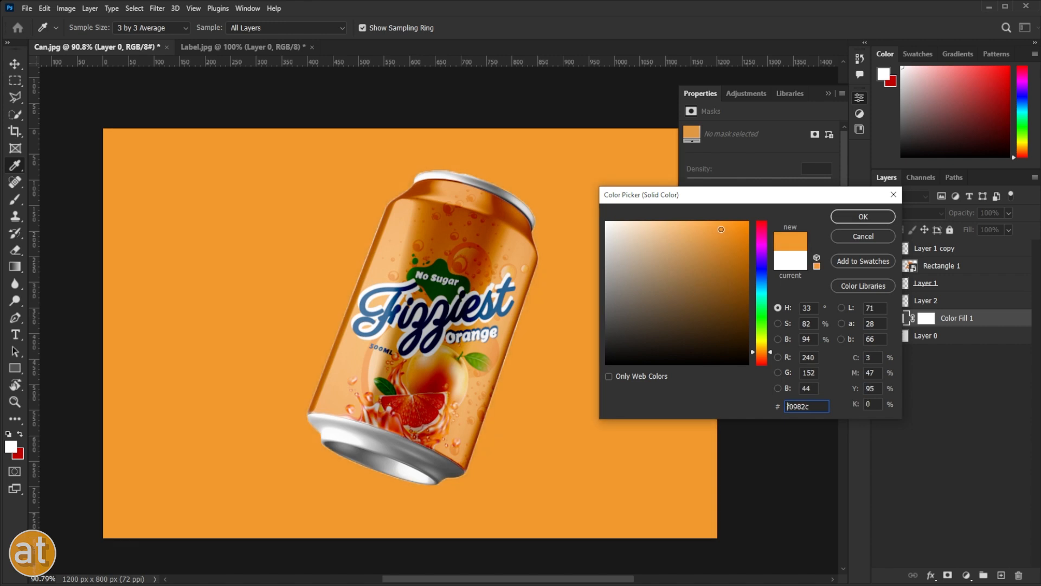
{"action": "left_click", "coordinate": [856, 219]}
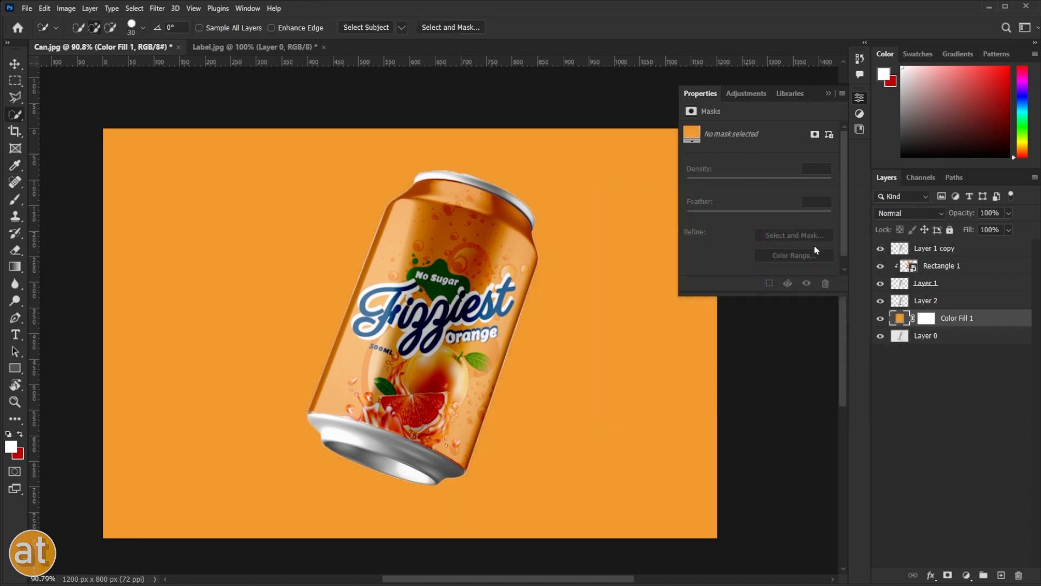
Set the orange fill layer's blend mode to Linear Burn and its opacity to 74%.
{"action": "left_click", "coordinate": [910, 212]}
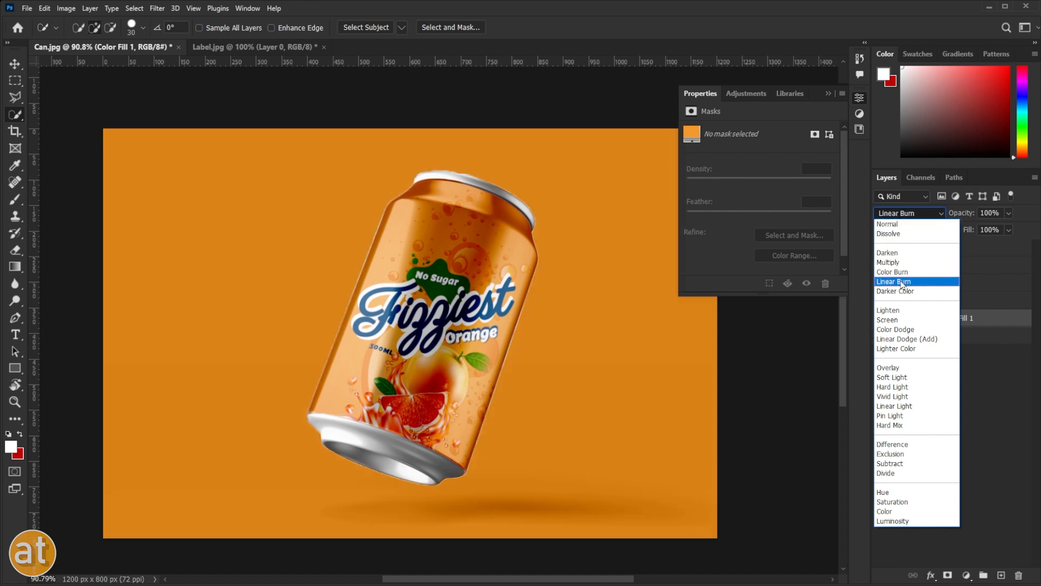
{"action": "left_click", "coordinate": [901, 282]}
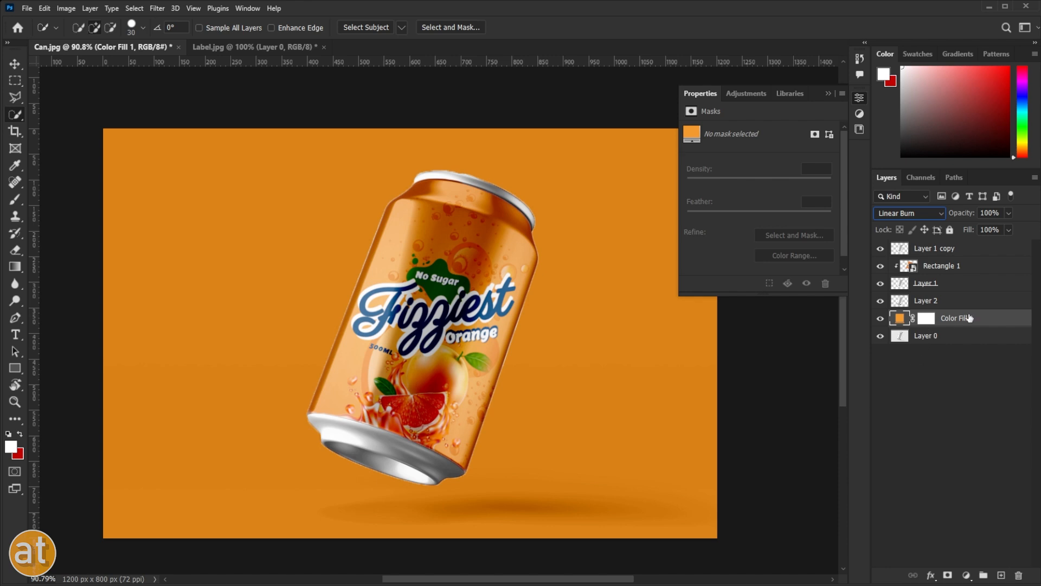
{"action": "left_click", "coordinate": [1008, 214]}
{"action": "left_click_drag", "start_coordinate": [999, 226], "coordinate": [994, 229]}
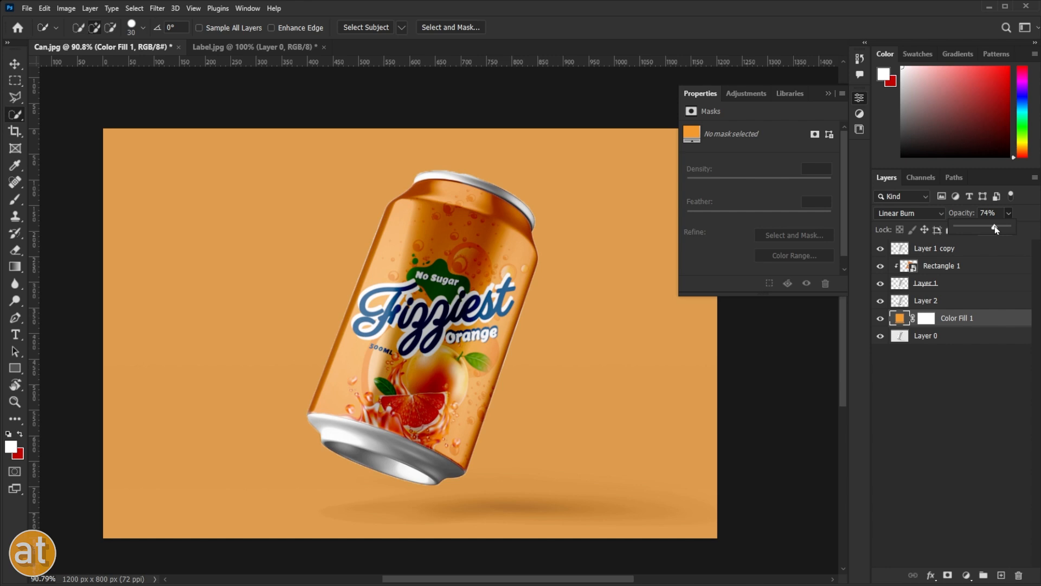
Try different hues for the Color Fill 1 layer and discard the color change.
{"action": "left_click", "coordinate": [974, 322]}
{"action": "double_click", "coordinate": [898, 317]}
{"action": "left_click_drag", "start_coordinate": [761, 239], "coordinate": [764, 370]}
{"action": "key", "text": "Escape"}
Collapse the Properties panel to clear the view of the finished mockup.
{"action": "left_click", "coordinate": [829, 95]}
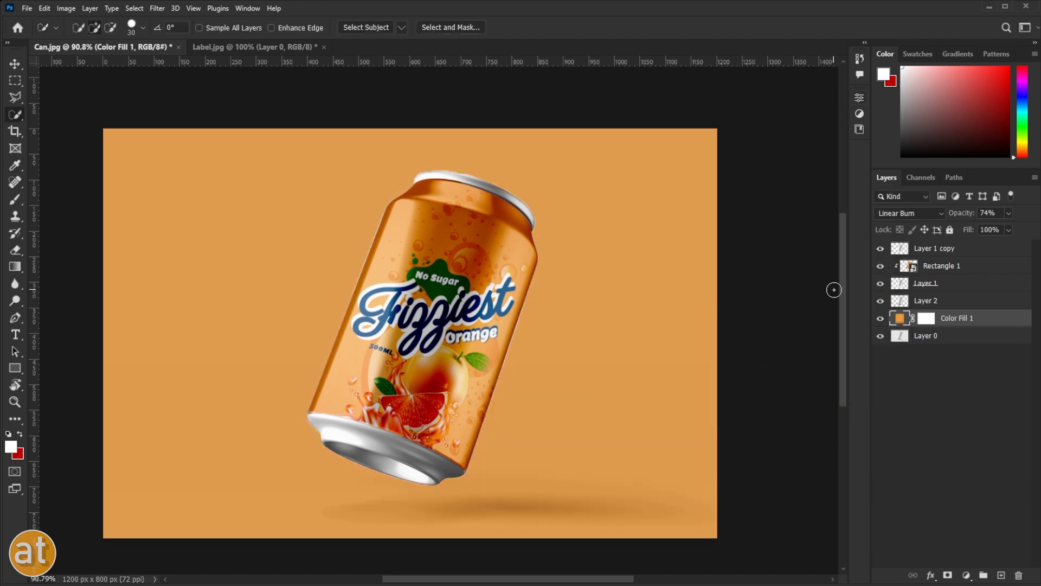